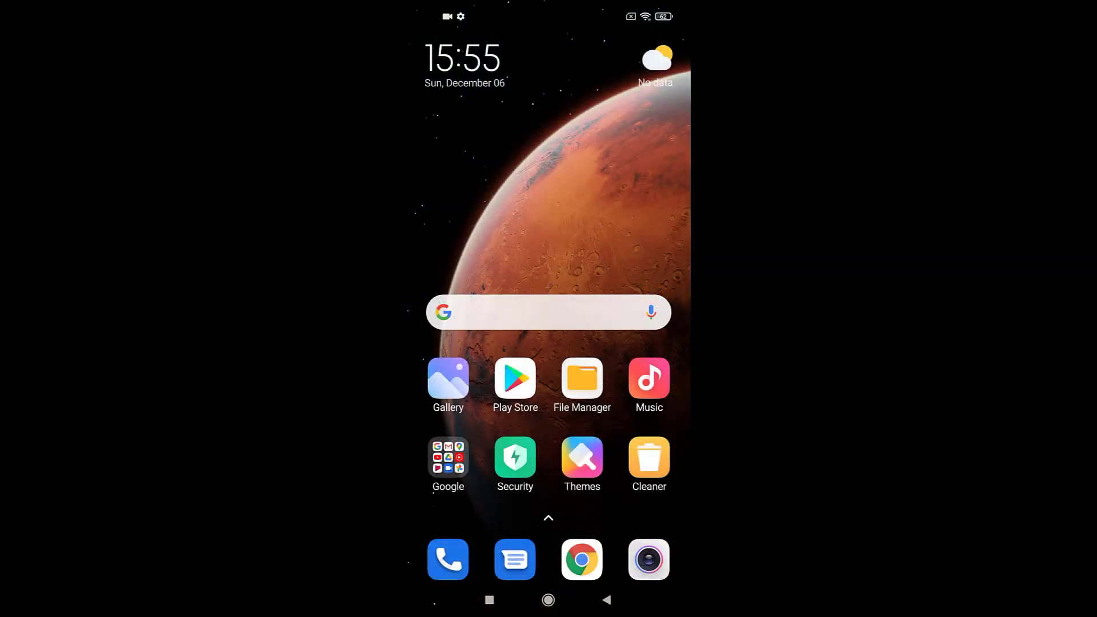
Browse the app list through its Communication, Entertainment and Photography categories, then return home
{"action": "mouse_move", "coordinate": [634, 257]}
{"action": "left_mouse_down"}
{"action": "mouse_move", "coordinate": [446, 257]}
{"action": "mouse_move", "coordinate": [634, 258]}
{"action": "left_mouse_up"}
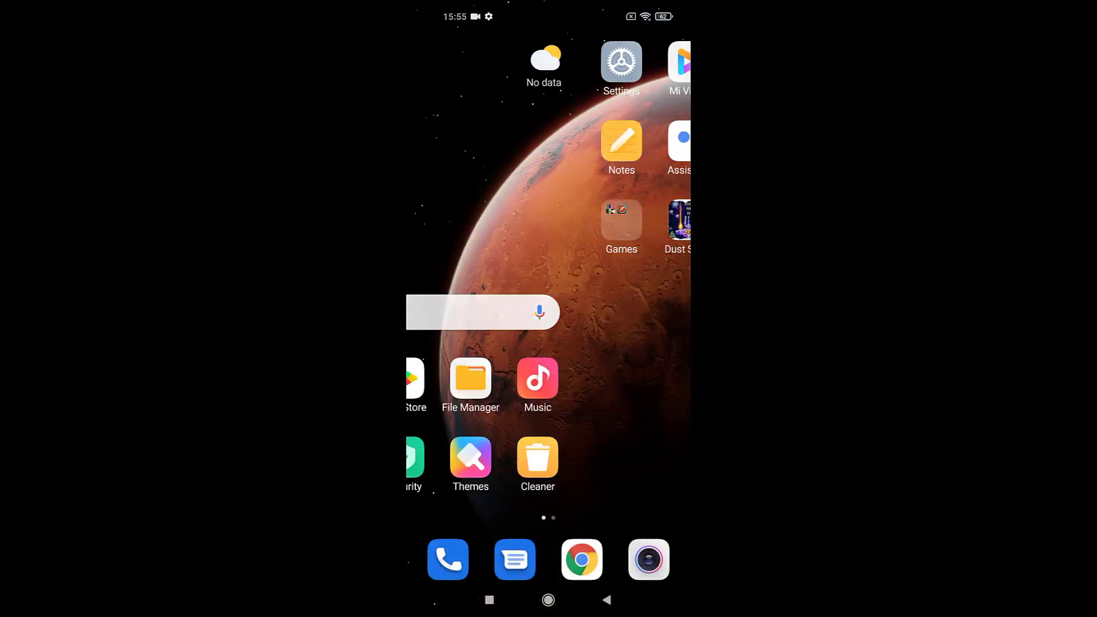
{"action": "left_click_drag", "start_coordinate": [548, 514], "coordinate": [549, 257]}
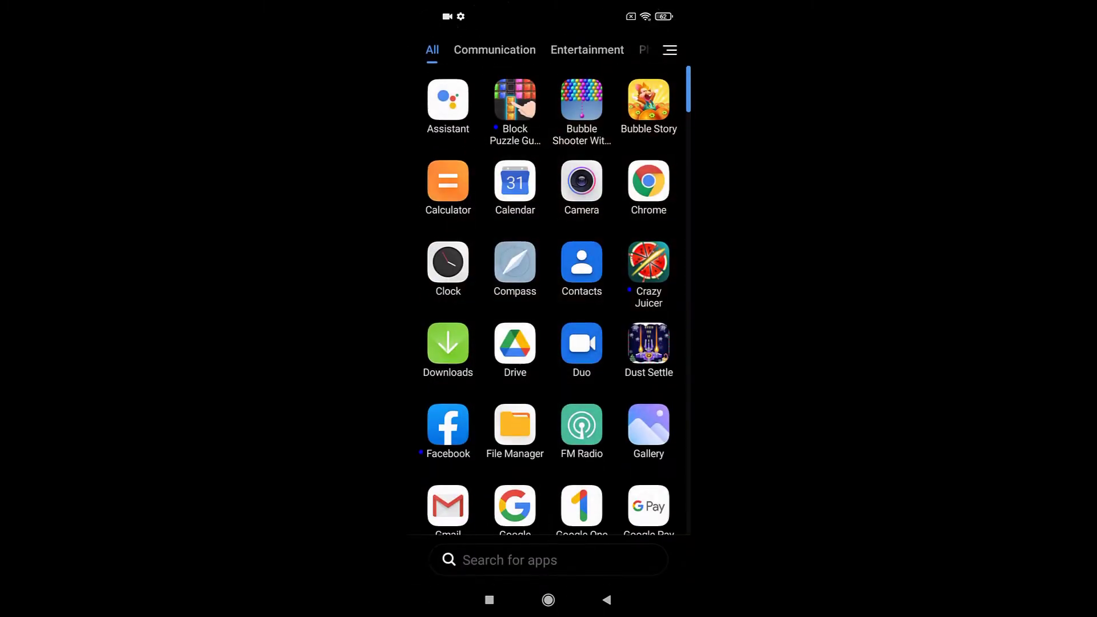
{"action": "scroll", "coordinate": [549, 300], "scroll_direction": "down", "scroll_amount": 10}
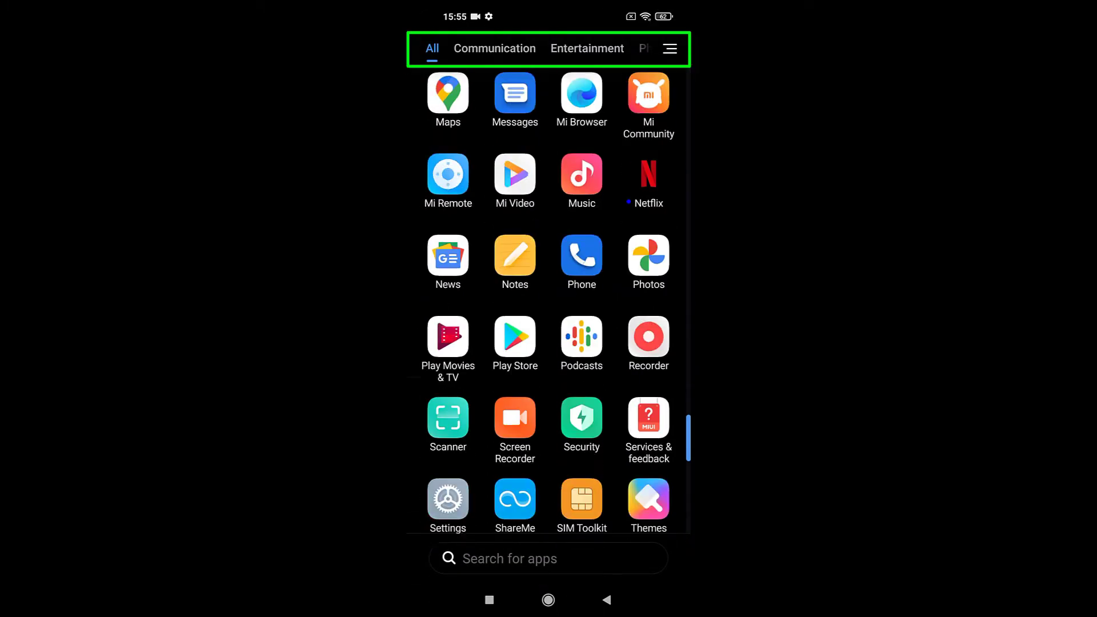
{"action": "left_click_drag", "start_coordinate": [634, 301], "coordinate": [446, 300]}
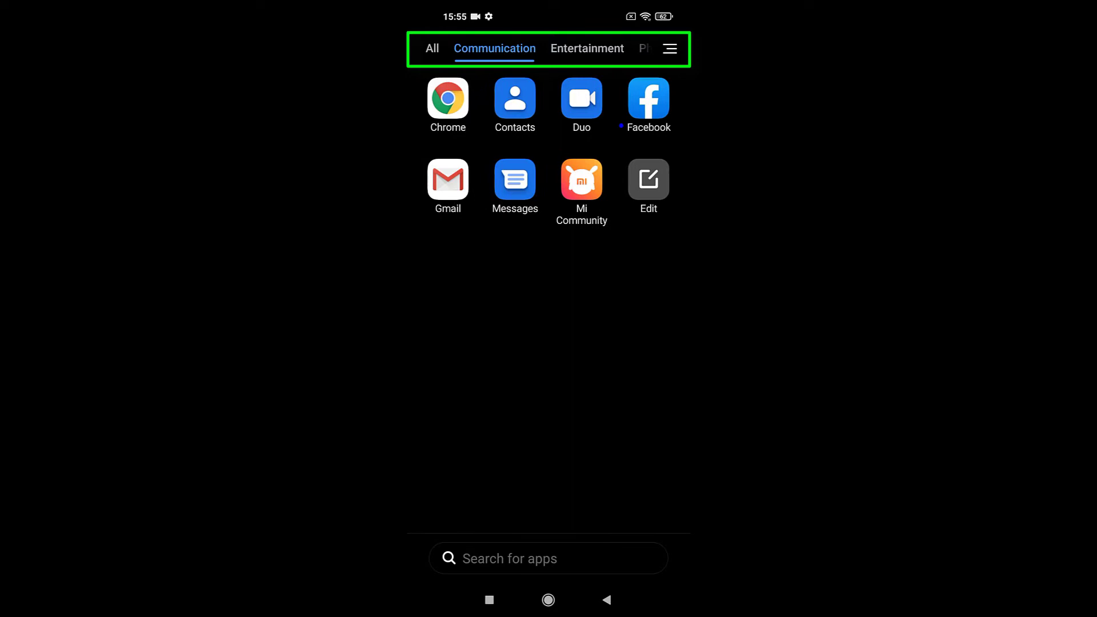
{"action": "left_click_drag", "start_coordinate": [634, 300], "coordinate": [446, 300]}
{"action": "left_click_drag", "start_coordinate": [634, 300], "coordinate": [446, 300]}
{"action": "left_click", "coordinate": [548, 599]}
Look over the About phone page in Settings, then go back to the home screen
{"action": "left_click", "coordinate": [447, 62]}
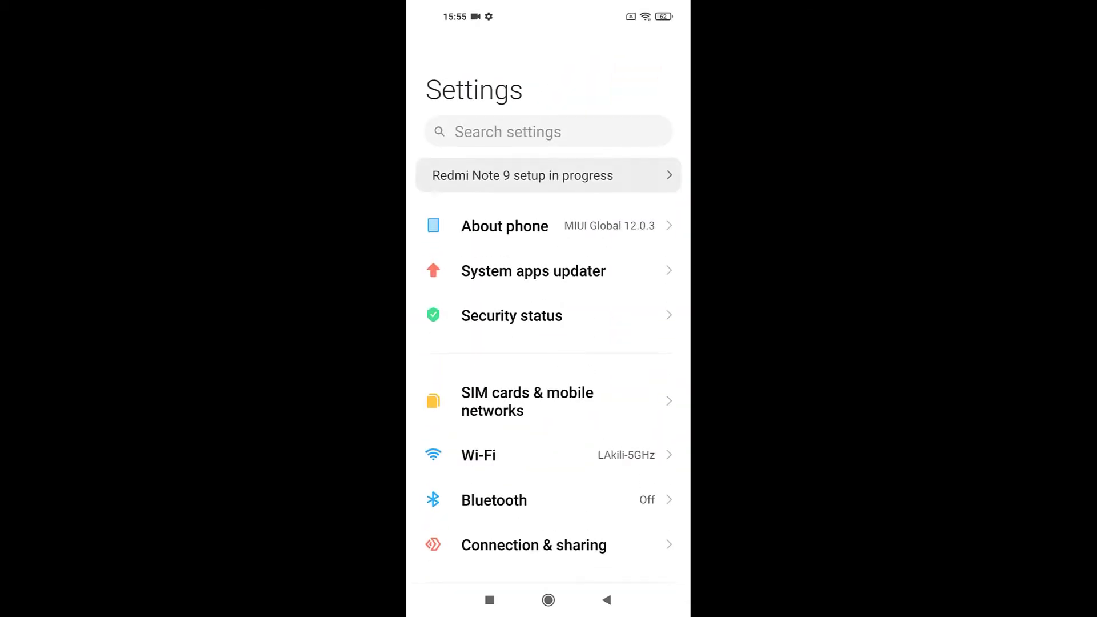
{"action": "left_click", "coordinate": [505, 227]}
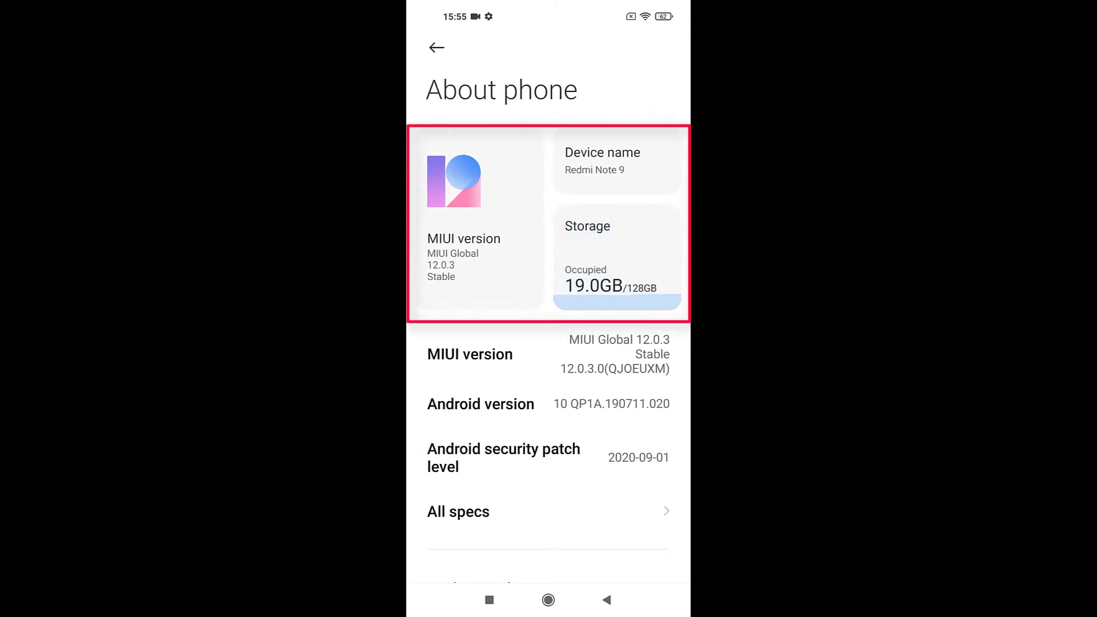
{"action": "left_click", "coordinate": [436, 46]}
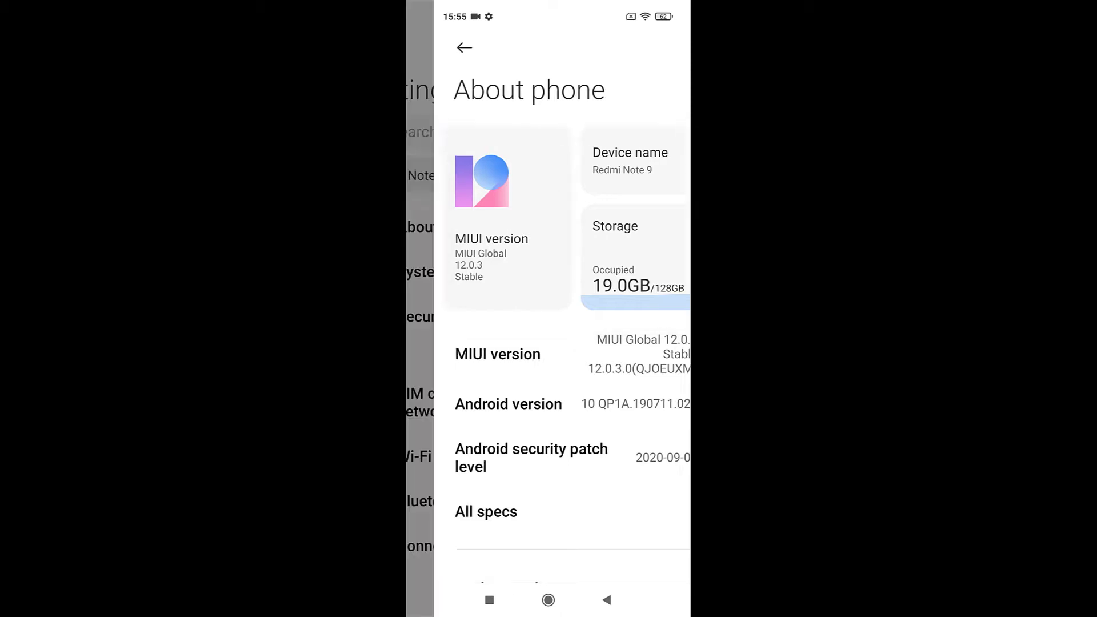
{"action": "left_click", "coordinate": [548, 599]}
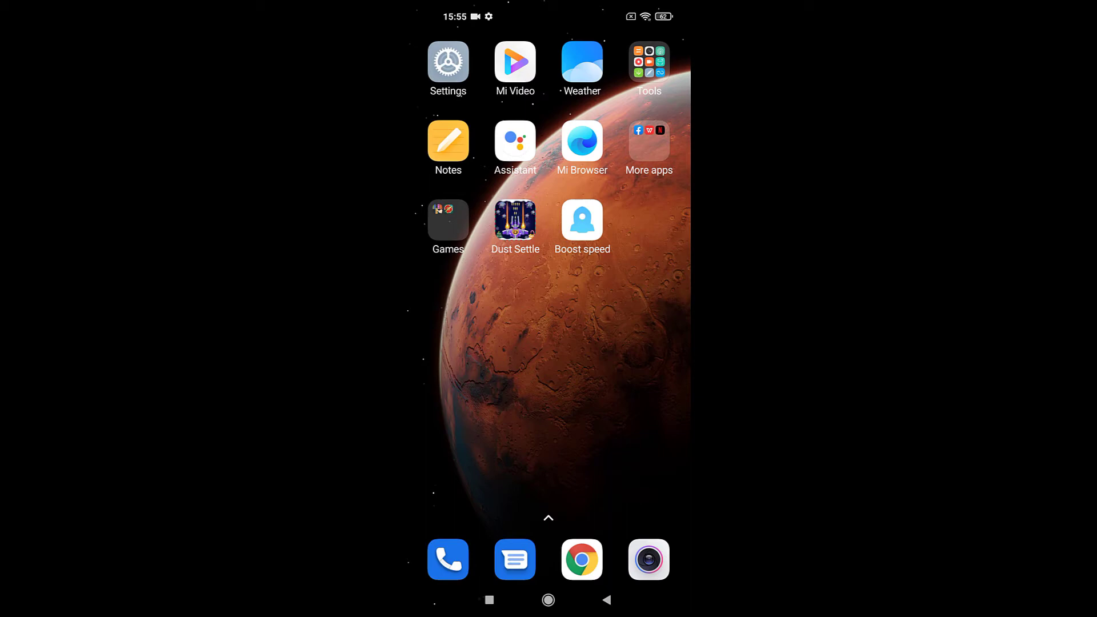
Uninstall Block Puzzle Guardian and Bubble Story from the app drawer
{"action": "left_click_drag", "start_coordinate": [549, 429], "coordinate": [549, 171]}
{"action": "left_click", "coordinate": [514, 99]}
{"action": "left_click", "coordinate": [622, 147]}
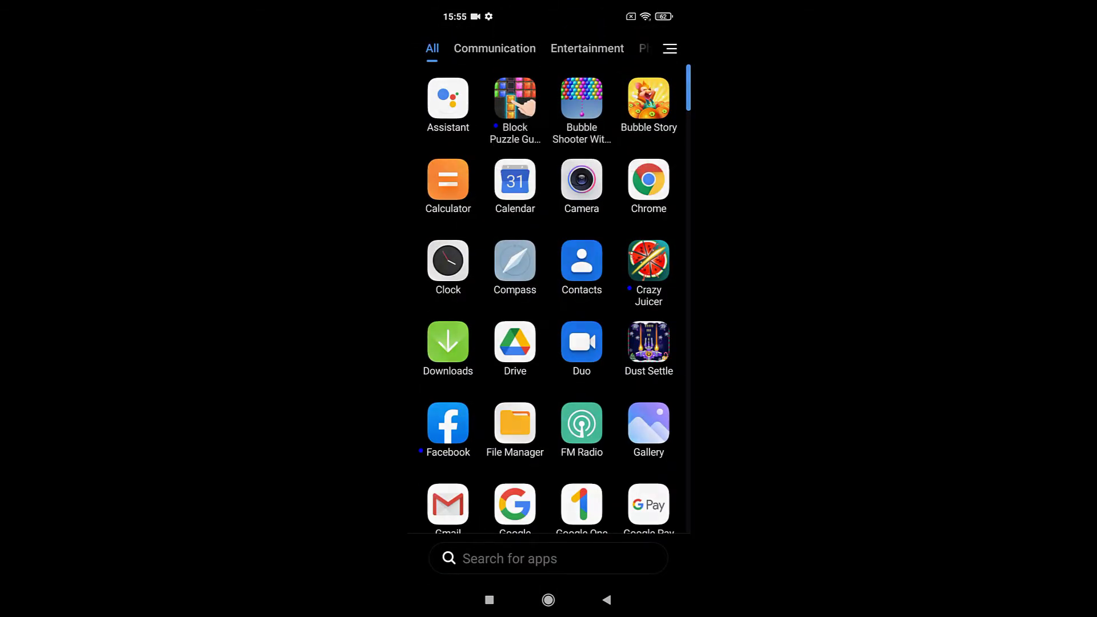
{"action": "left_click", "coordinate": [611, 543]}
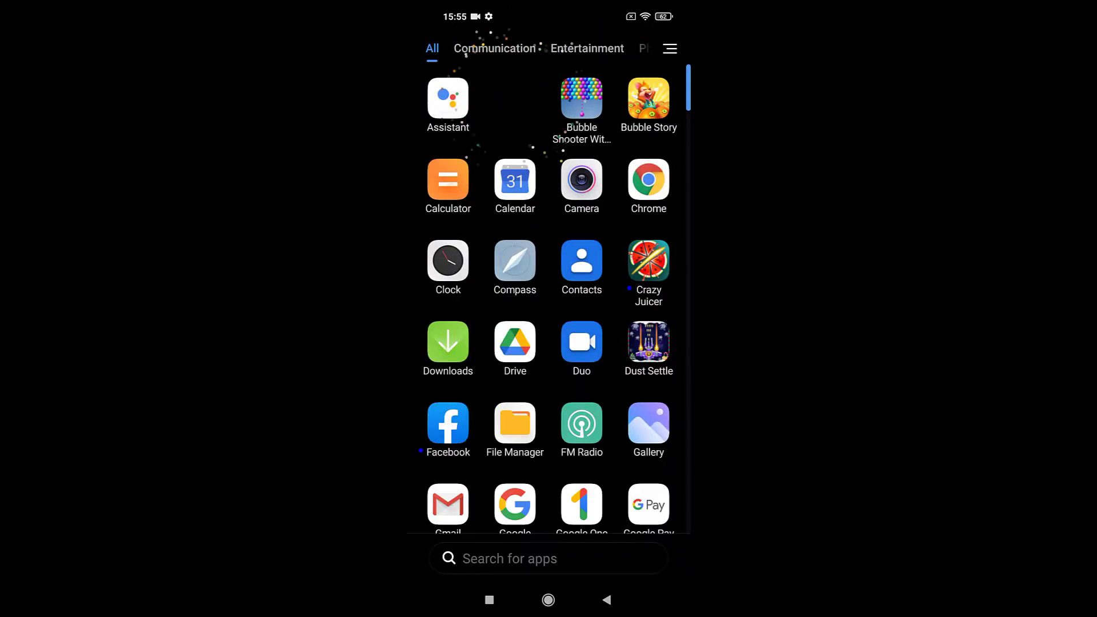
{"action": "left_click", "coordinate": [582, 98]}
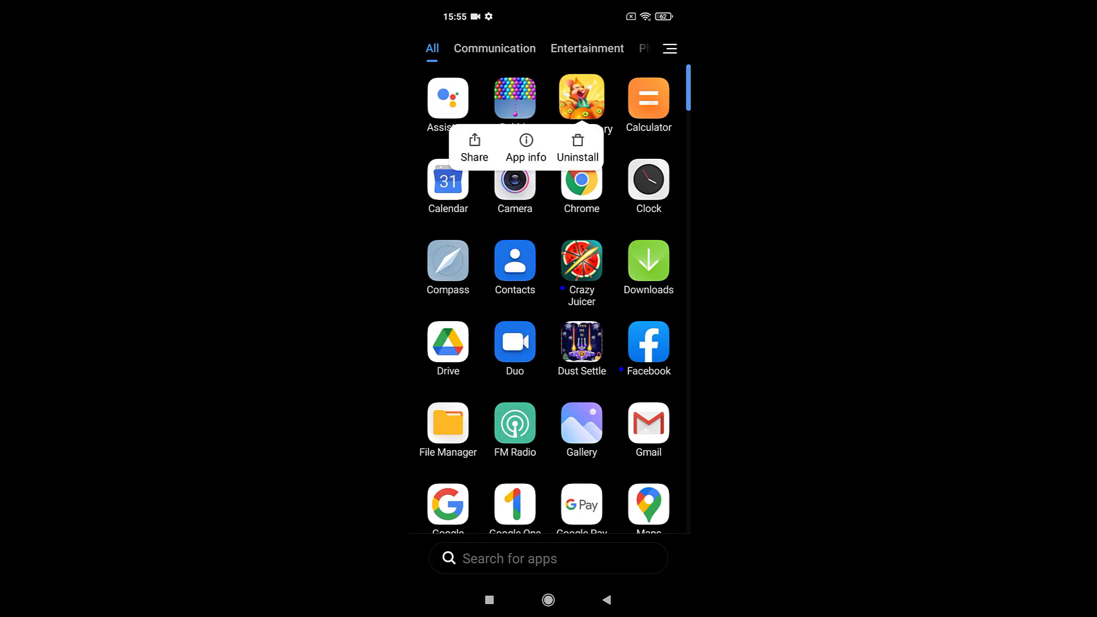
{"action": "left_click", "coordinate": [578, 148]}
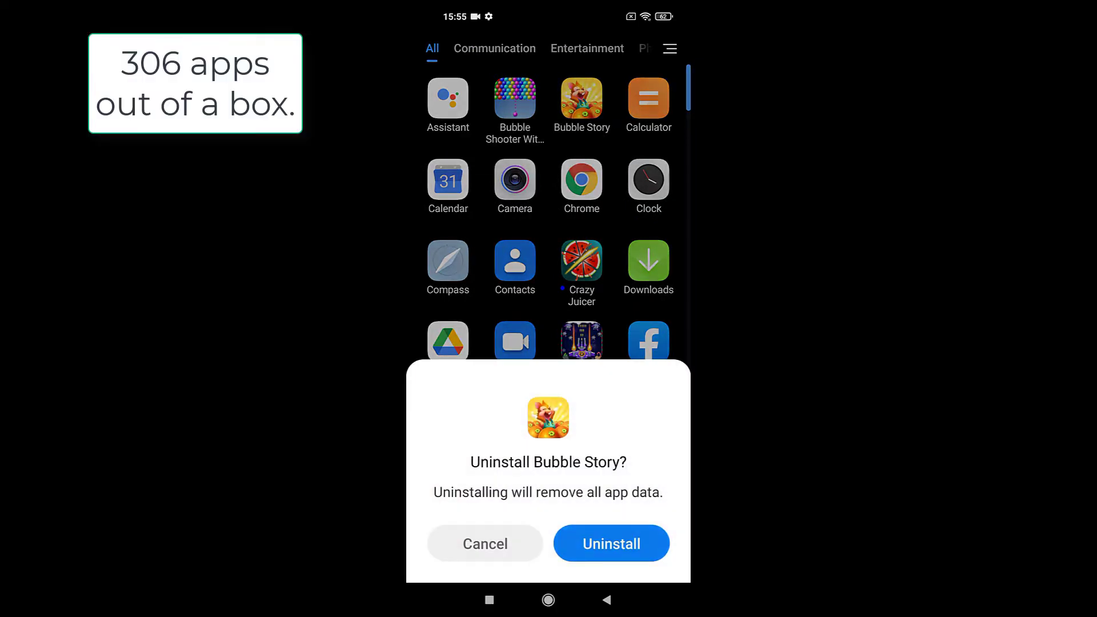
{"action": "left_click", "coordinate": [611, 543]}
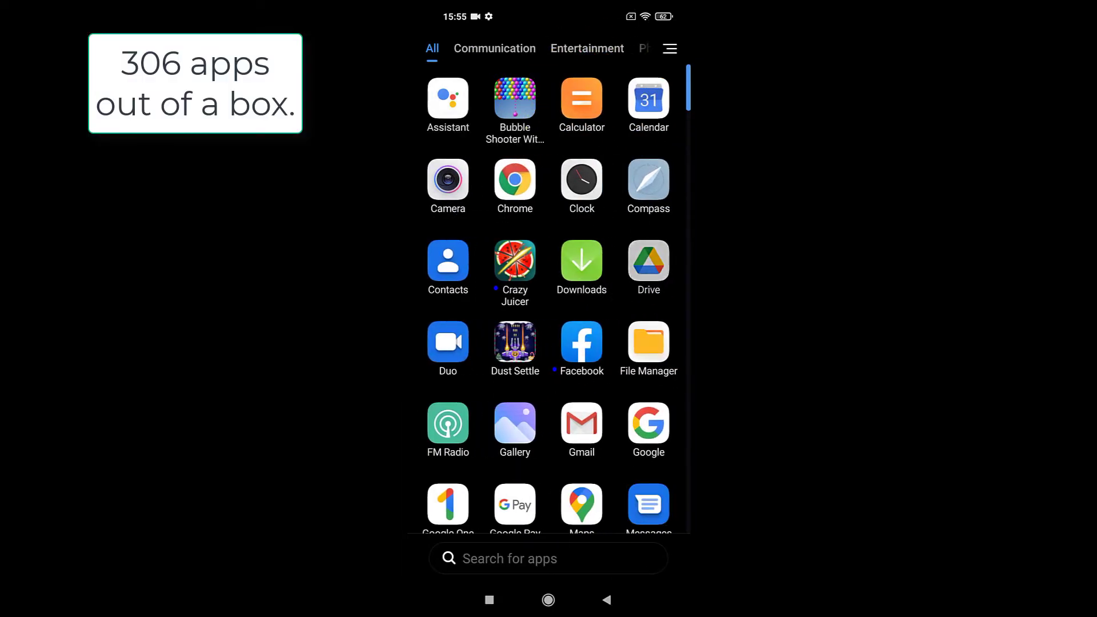
Uninstall Dust Settle, then view Mi Browser's App info page
{"action": "left_click", "coordinate": [514, 341]}
{"action": "key", "text": "Escape"}
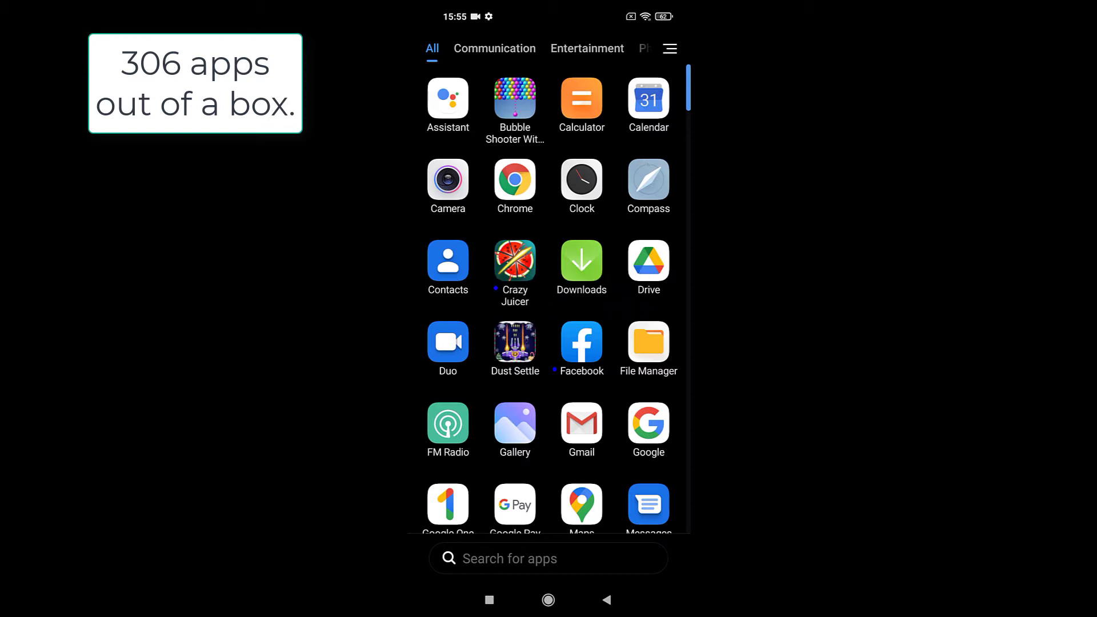
{"action": "left_click", "coordinate": [611, 542]}
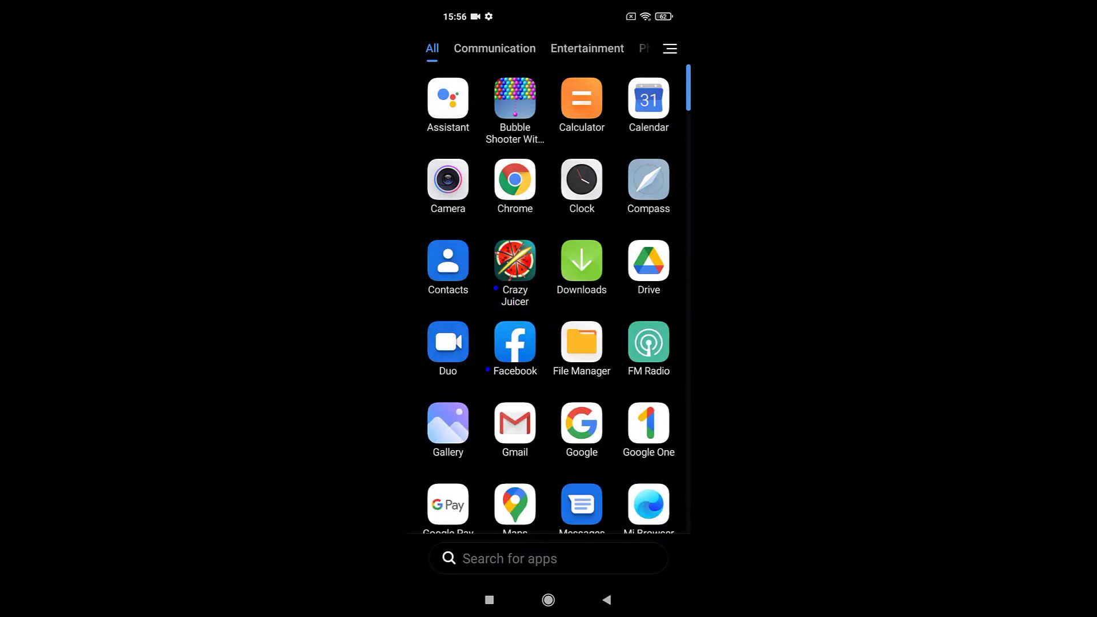
{"action": "left_click", "coordinate": [582, 375]}
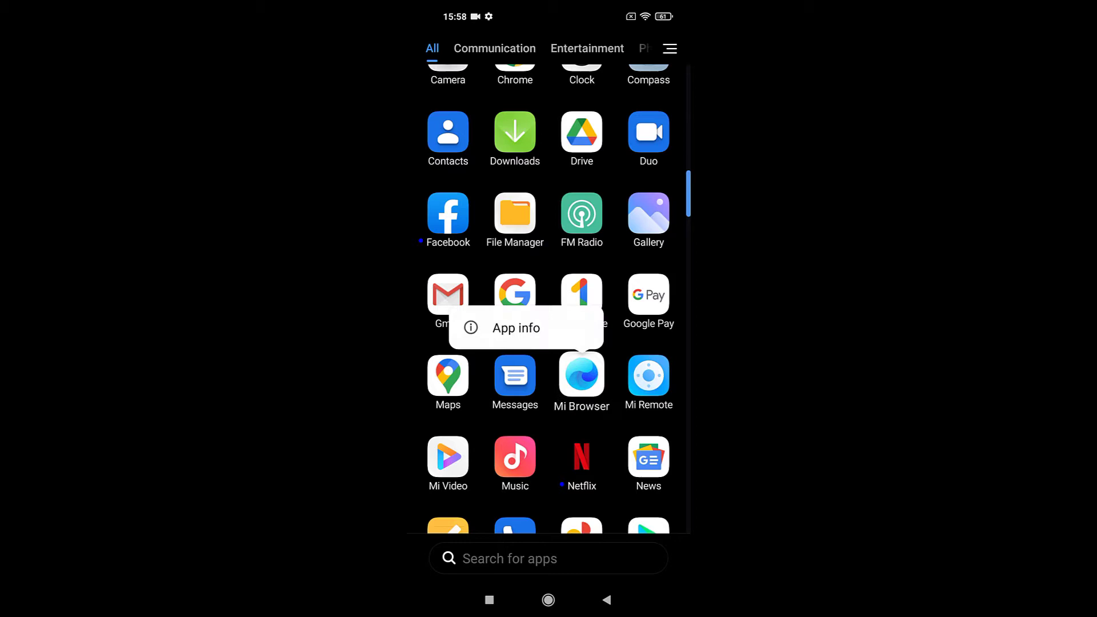
{"action": "left_click", "coordinate": [516, 328]}
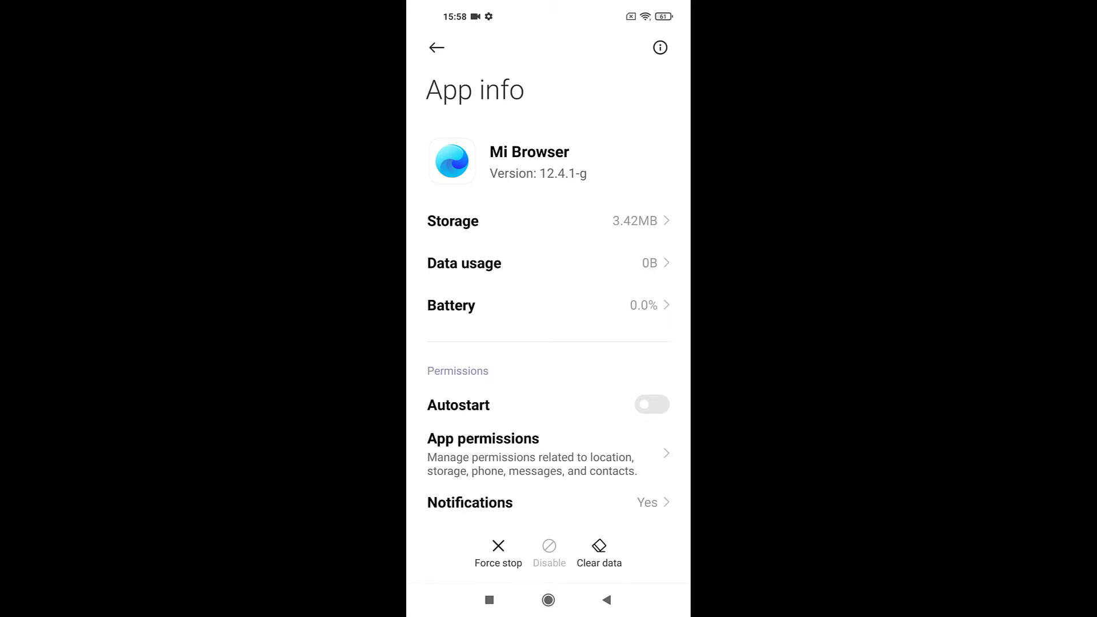
Tap MIUI version in Settings > About phone until one step from becoming a developer
{"action": "left_click", "coordinate": [548, 599]}
{"action": "left_click", "coordinate": [449, 62]}
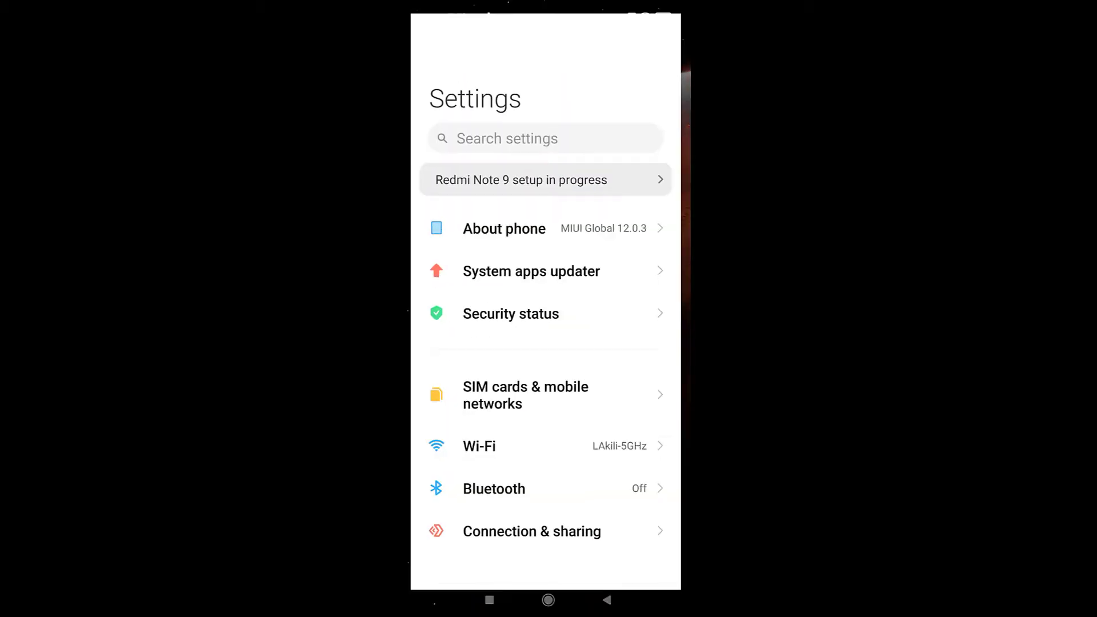
{"action": "scroll", "coordinate": [548, 331], "scroll_direction": "down", "scroll_amount": 3}
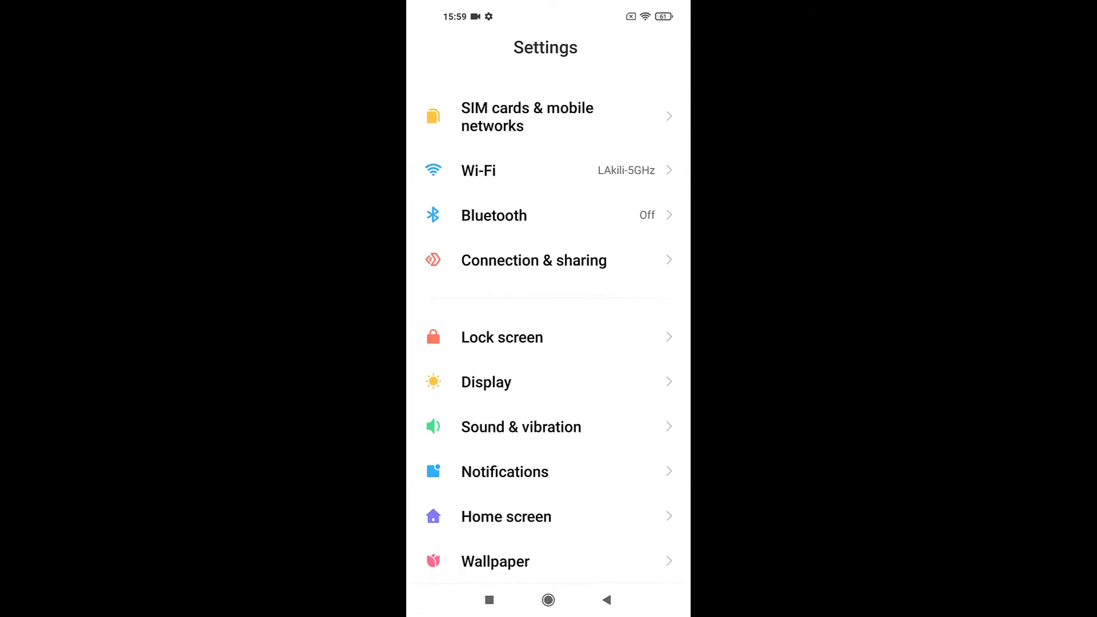
{"action": "scroll", "coordinate": [548, 332], "scroll_direction": "up", "scroll_amount": 2}
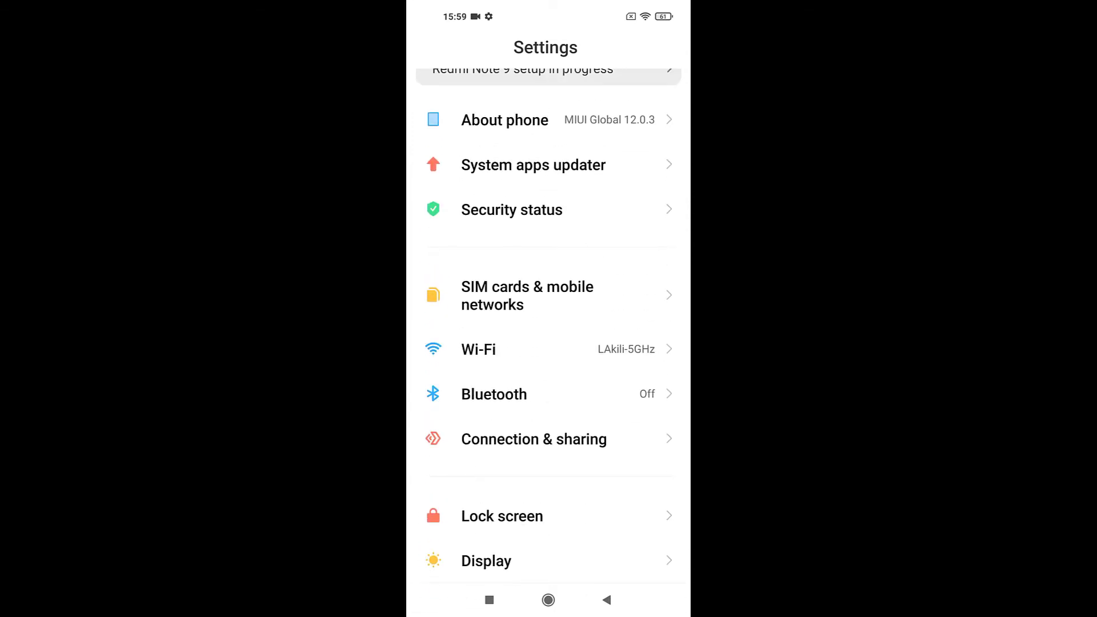
{"action": "scroll", "coordinate": [548, 331], "scroll_direction": "up", "scroll_amount": 2}
{"action": "left_click", "coordinate": [505, 226]}
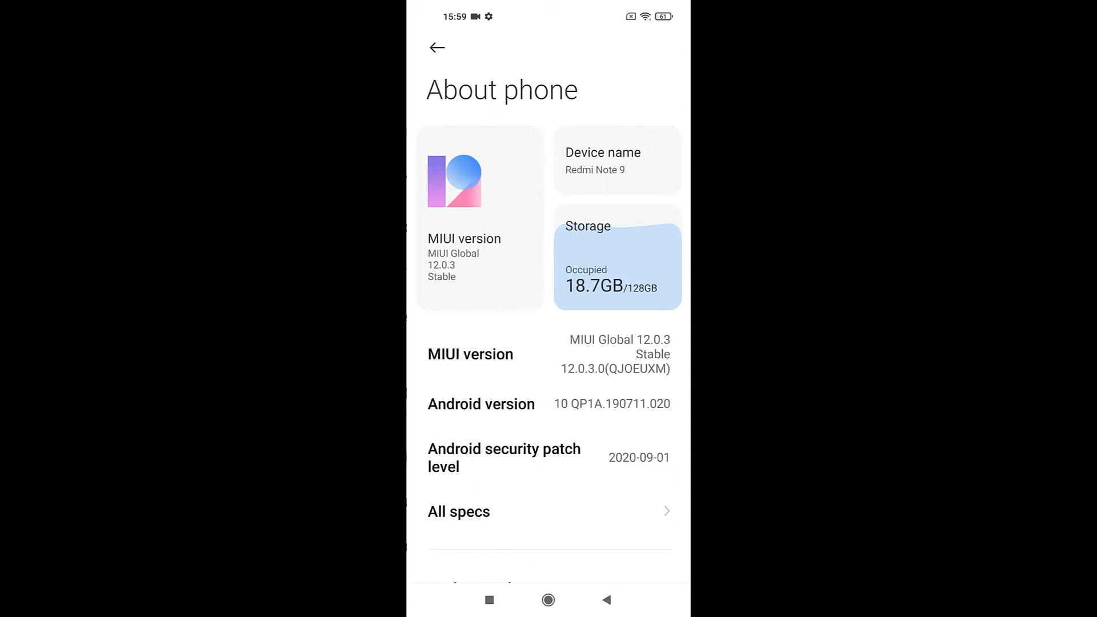
{"action": "left_click", "coordinate": [480, 354]}
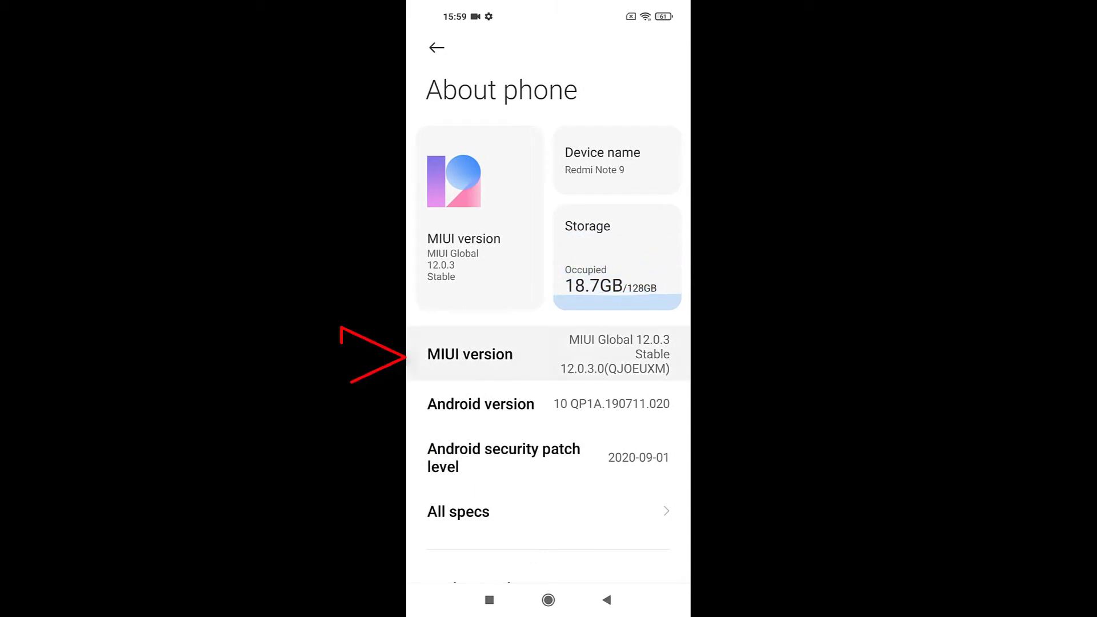
{"action": "left_click", "coordinate": [480, 355]}
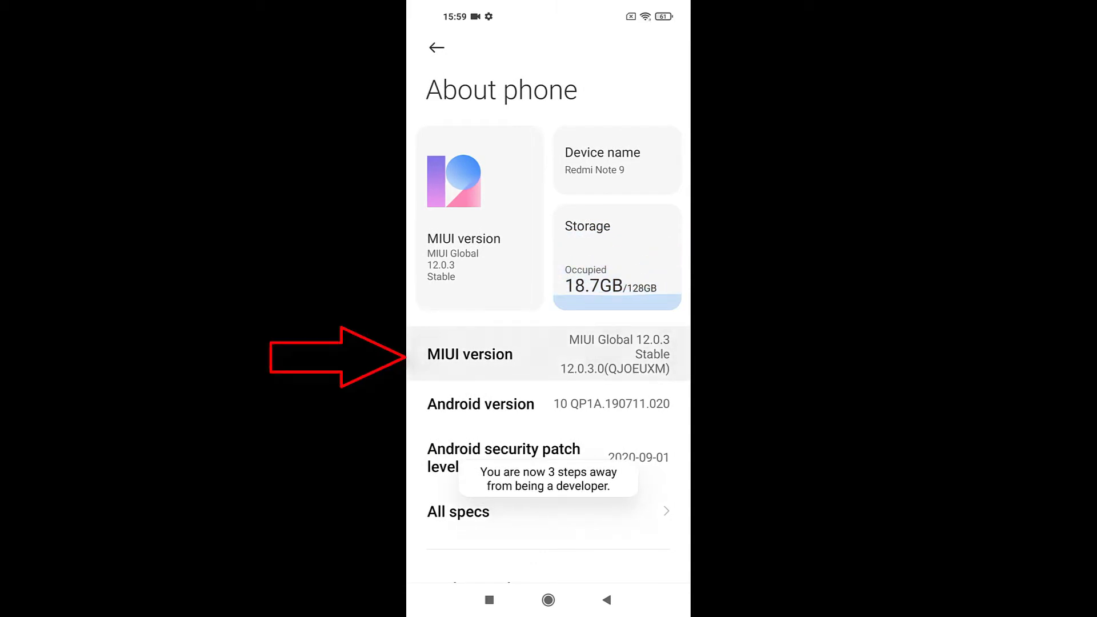
{"action": "left_click", "coordinate": [469, 354]}
{"action": "left_click", "coordinate": [469, 354]}
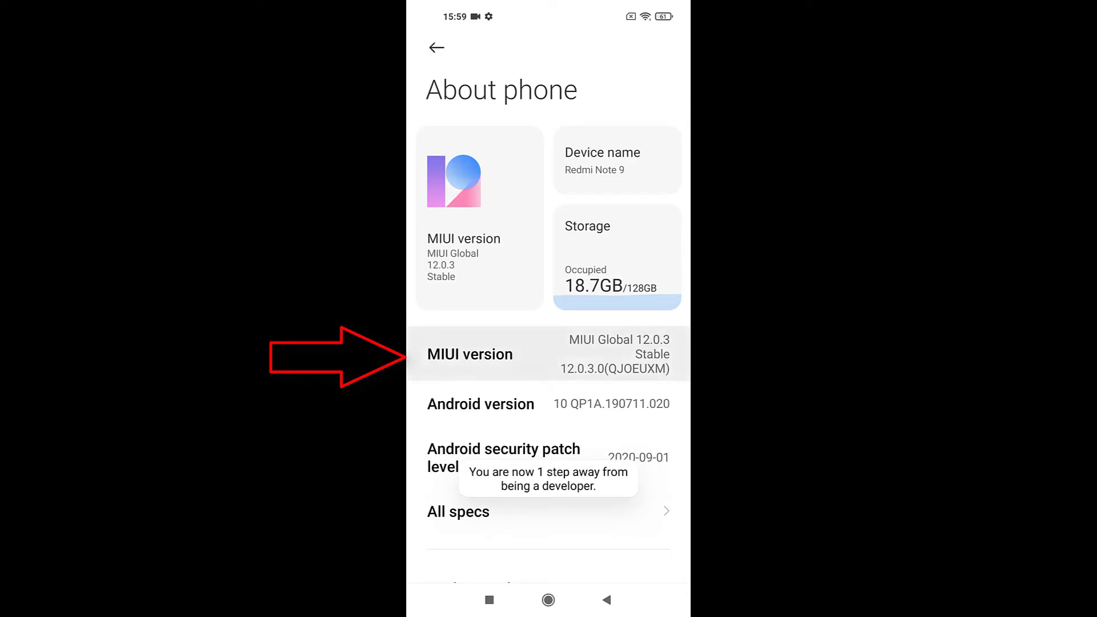
{"action": "left_click", "coordinate": [470, 354]}
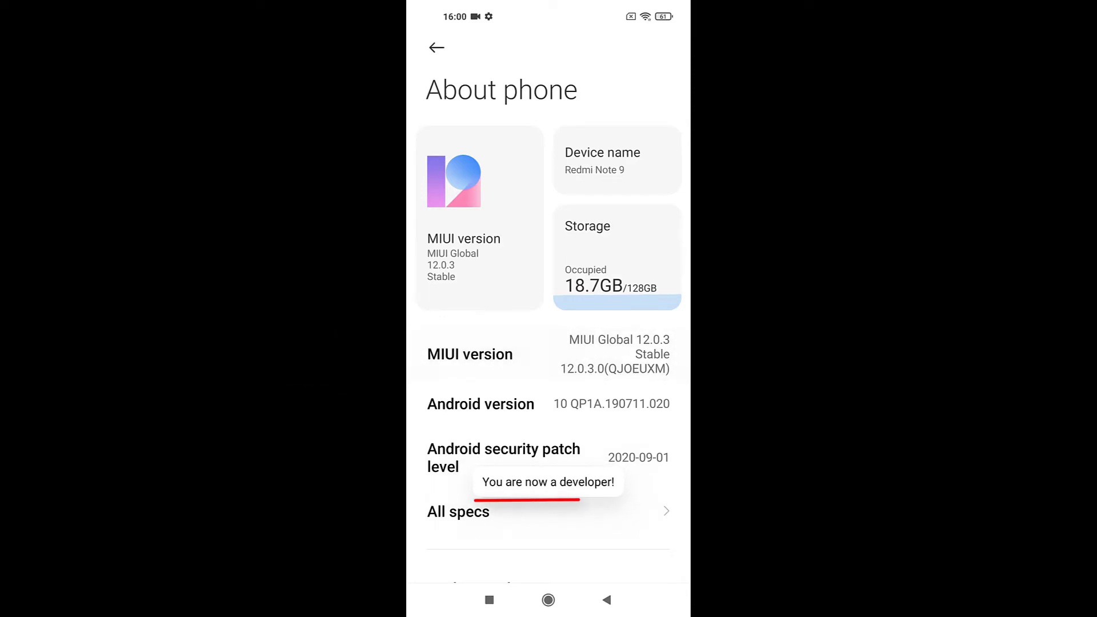
Switch on USB debugging under Additional settings > Developer options and accept the warning
{"action": "left_click", "coordinate": [437, 47]}
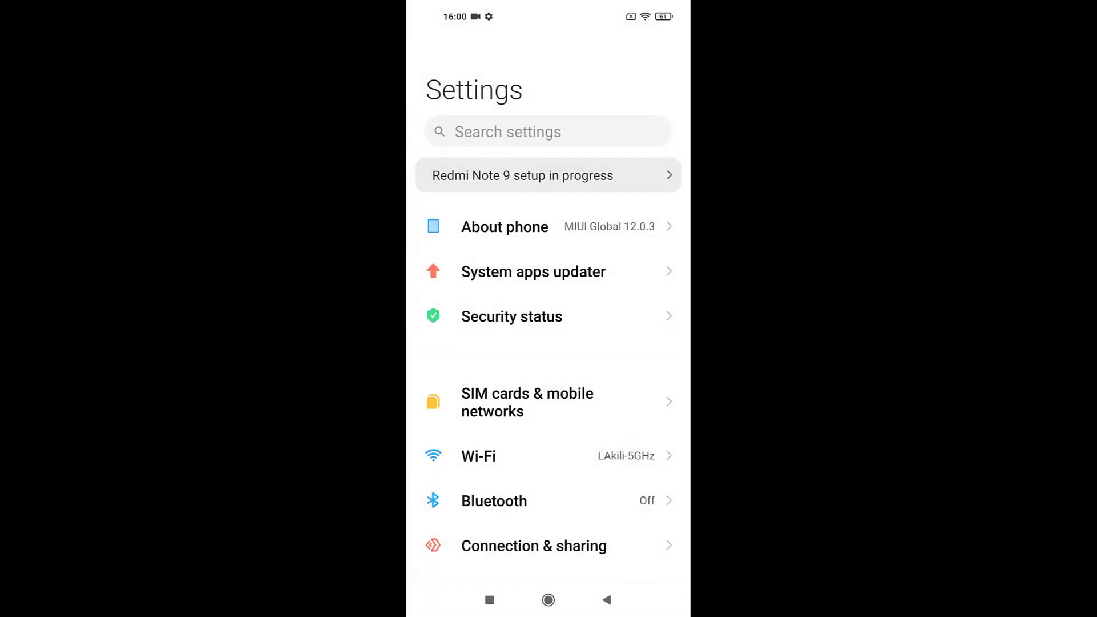
{"action": "scroll", "coordinate": [549, 344], "scroll_direction": "down", "scroll_amount": 10}
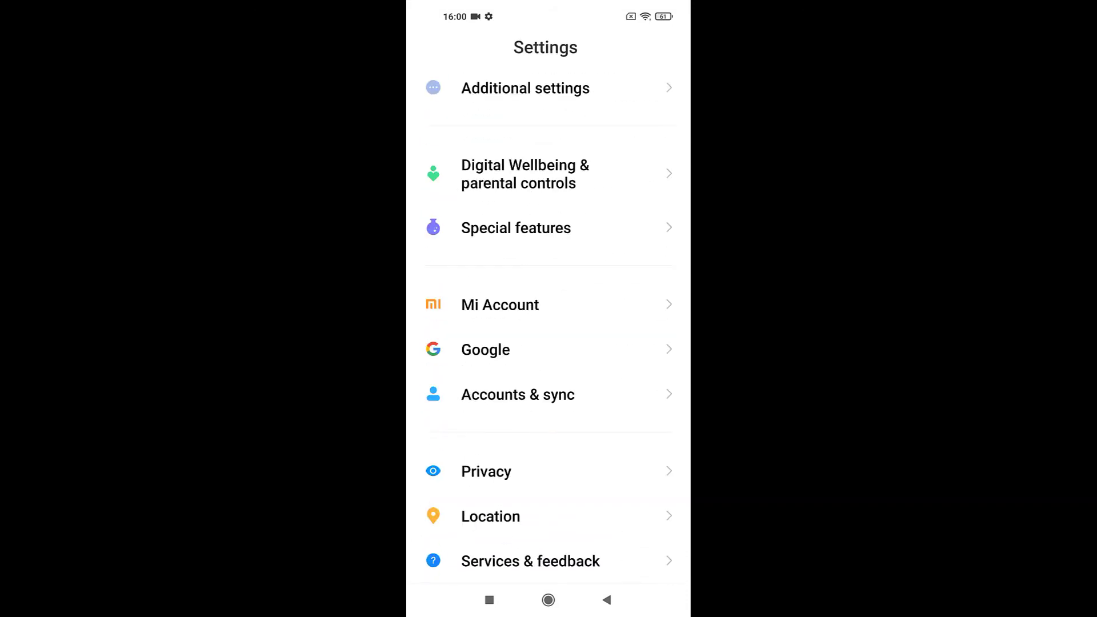
{"action": "scroll", "coordinate": [548, 343], "scroll_direction": "up", "scroll_amount": 4}
{"action": "left_click", "coordinate": [525, 406]}
{"action": "scroll", "coordinate": [549, 343], "scroll_direction": "down", "scroll_amount": 3}
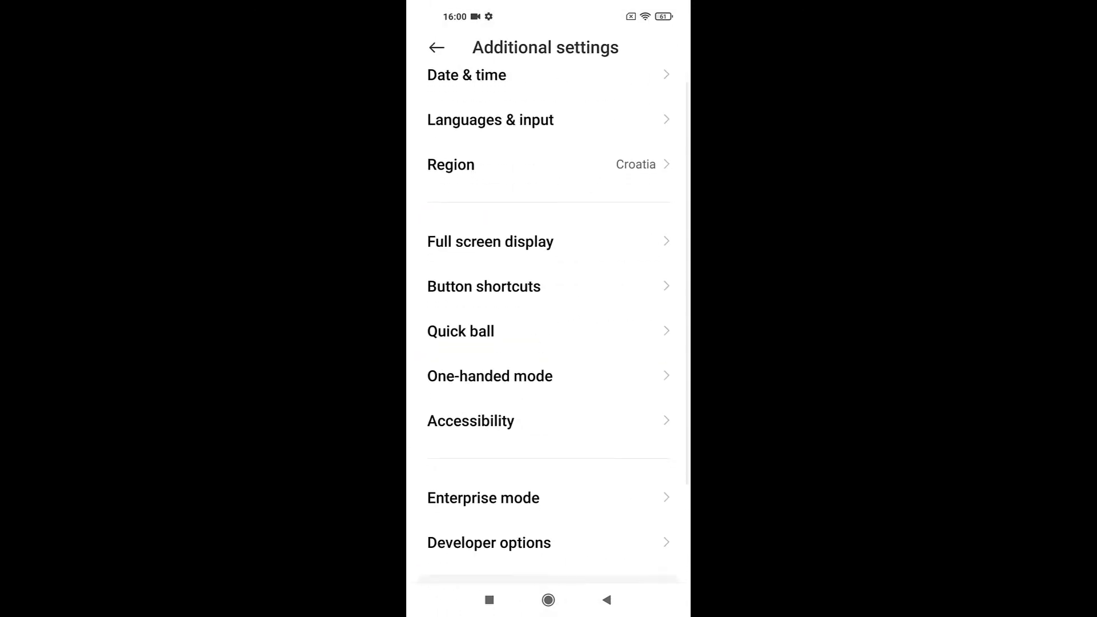
{"action": "left_click", "coordinate": [489, 429]}
{"action": "scroll", "coordinate": [549, 342], "scroll_direction": "down", "scroll_amount": 5}
{"action": "scroll", "coordinate": [548, 343], "scroll_direction": "down", "scroll_amount": 5}
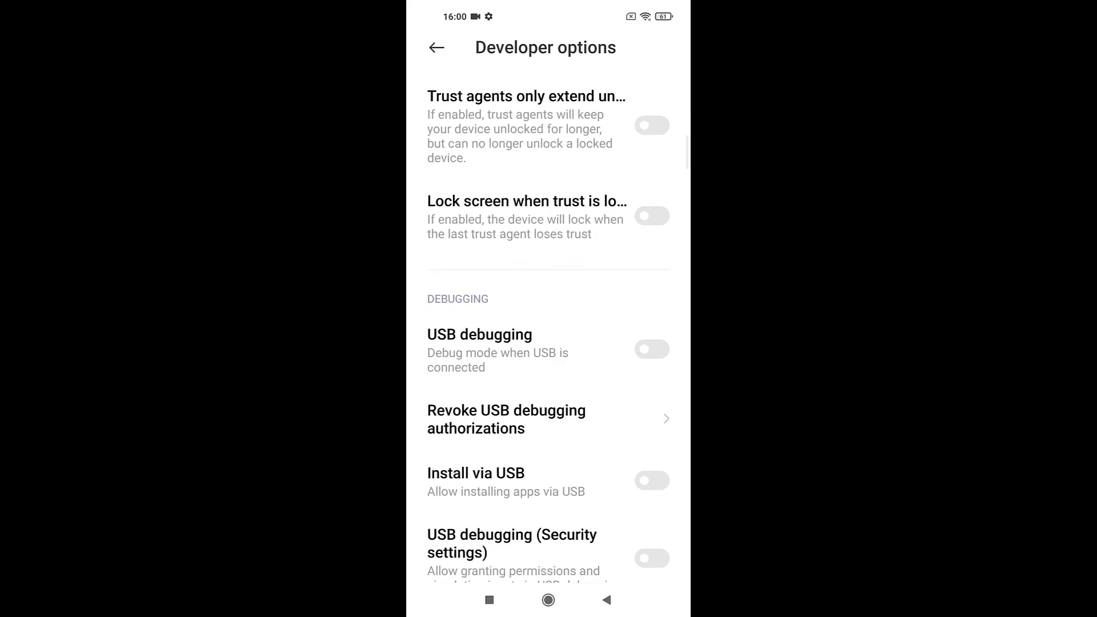
{"action": "left_click", "coordinate": [651, 327]}
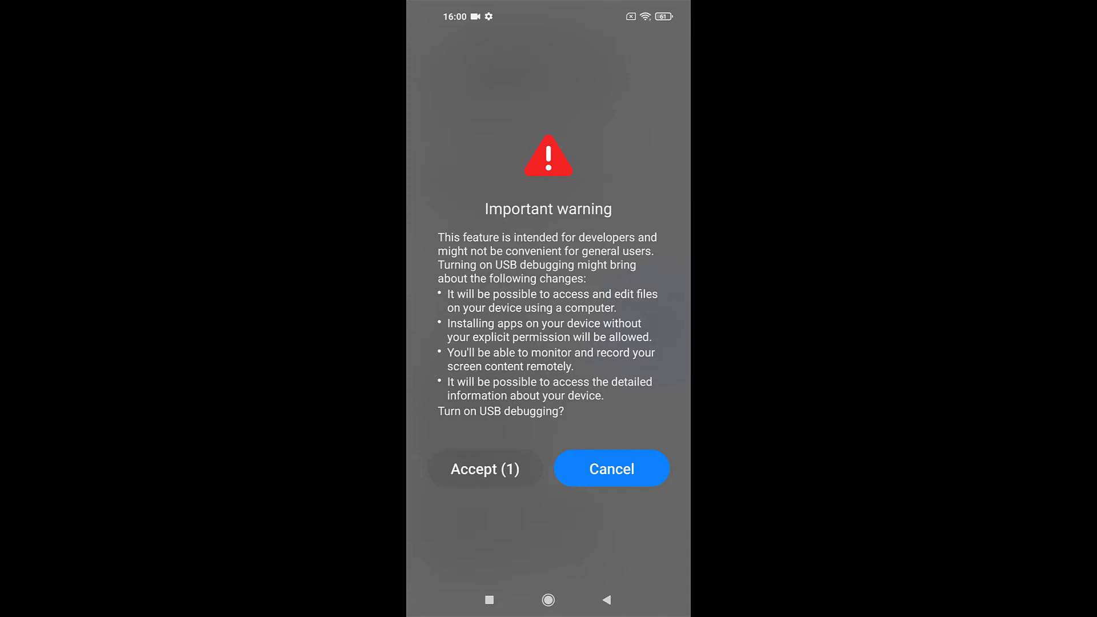
{"action": "left_click", "coordinate": [485, 469]}
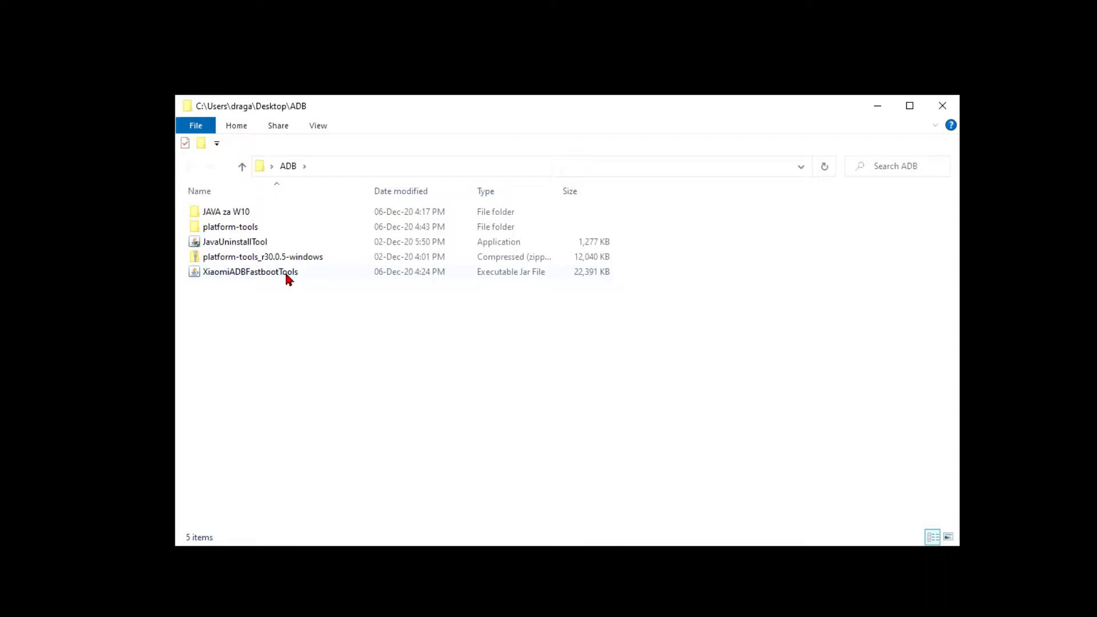
Launch XiaomiADBFastbootTools from the ADB folder and dismiss the resulting JNI error
{"action": "double_click", "coordinate": [284, 273]}
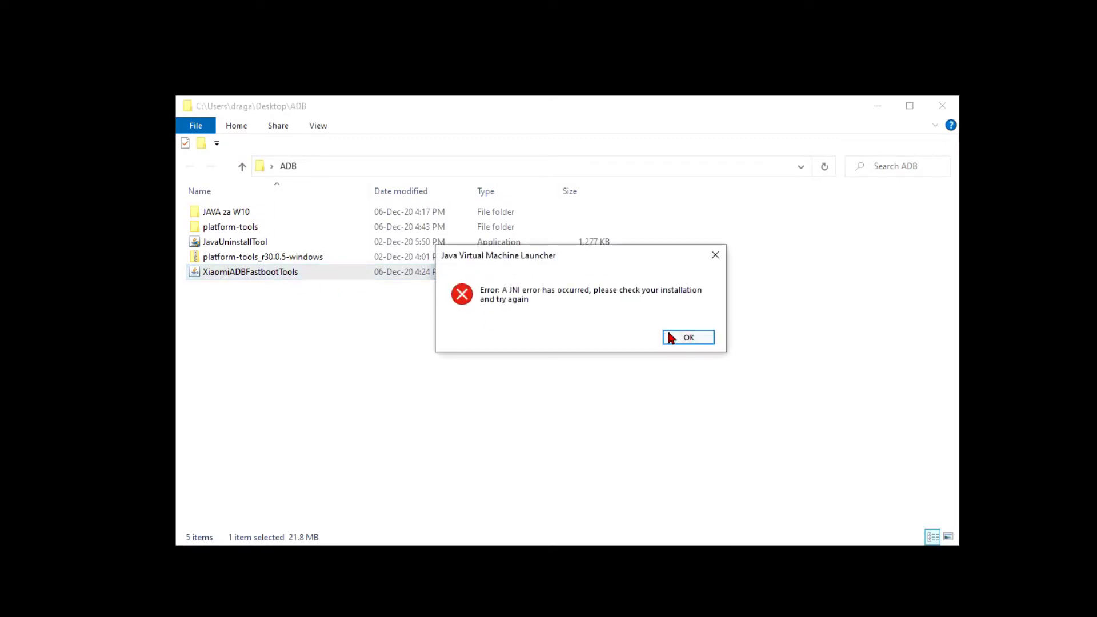
{"action": "left_click", "coordinate": [699, 338]}
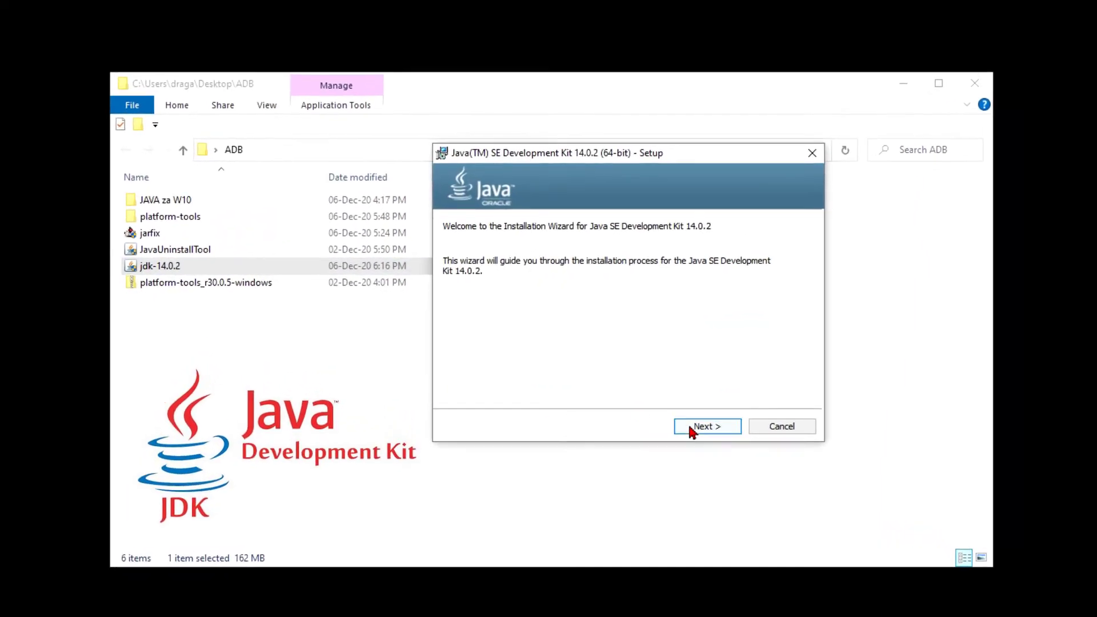
Install JDK 14.0.2 to its default folder and relaunch XiaomiADBFastbootTools
{"action": "left_click", "coordinate": [694, 422]}
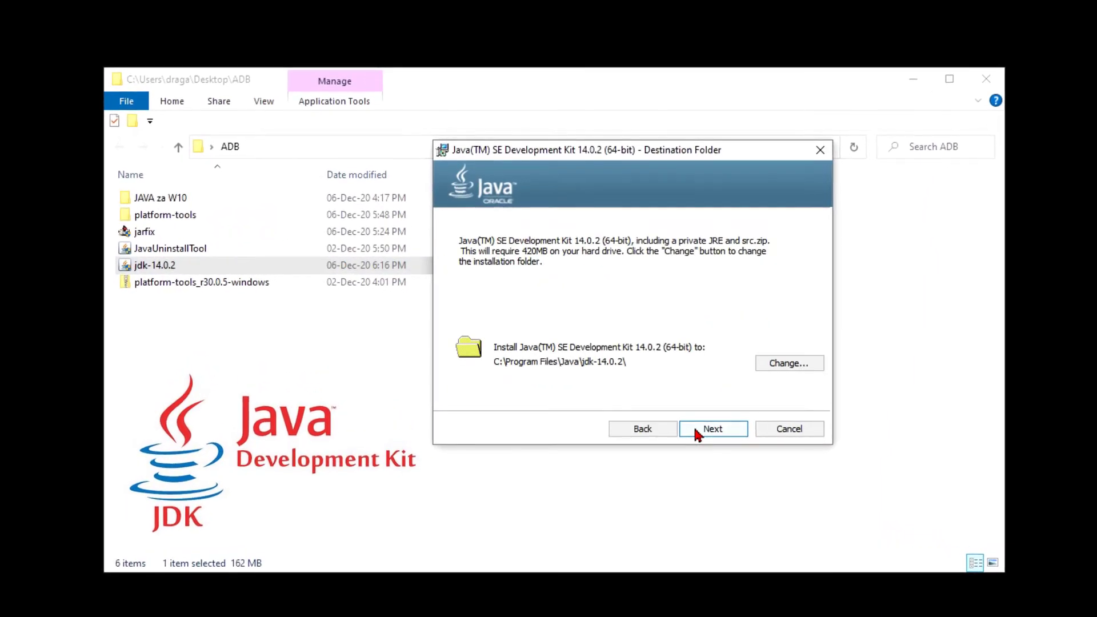
{"action": "left_click", "coordinate": [694, 423]}
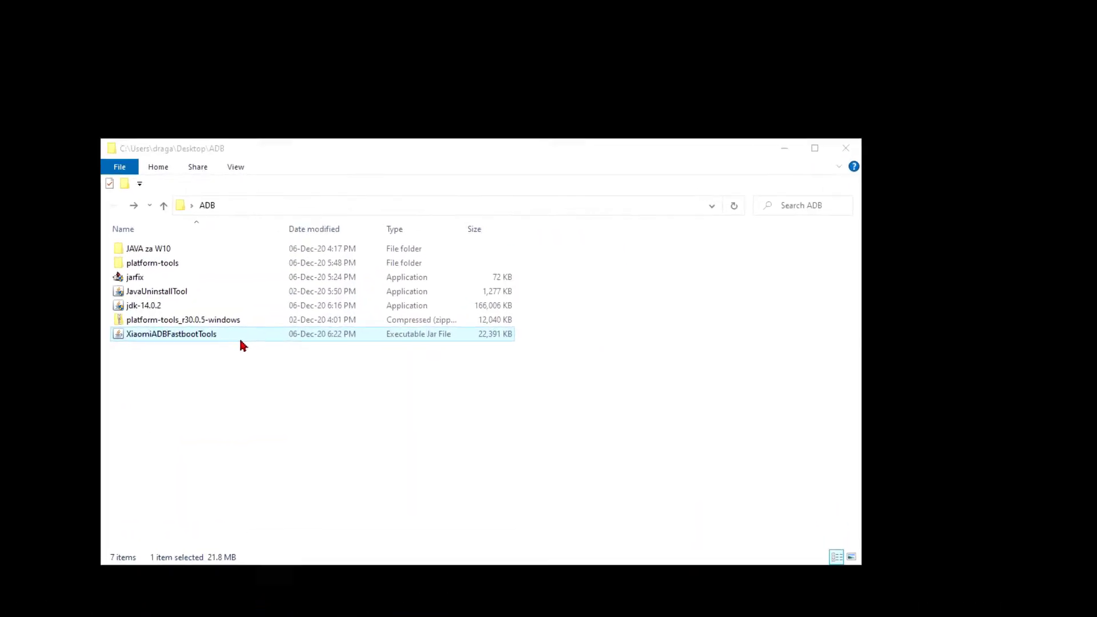
{"action": "double_click", "coordinate": [240, 336]}
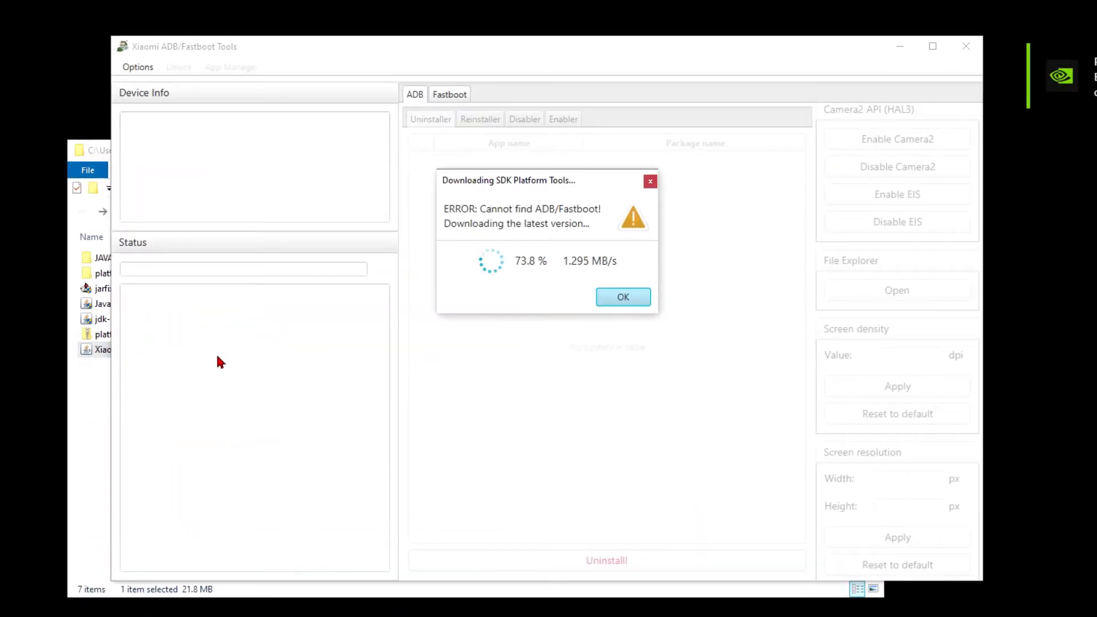
Dismiss the platform tools download notice, then uninstall the ticked Mi Browser and confirm
{"action": "left_click", "coordinate": [623, 297]}
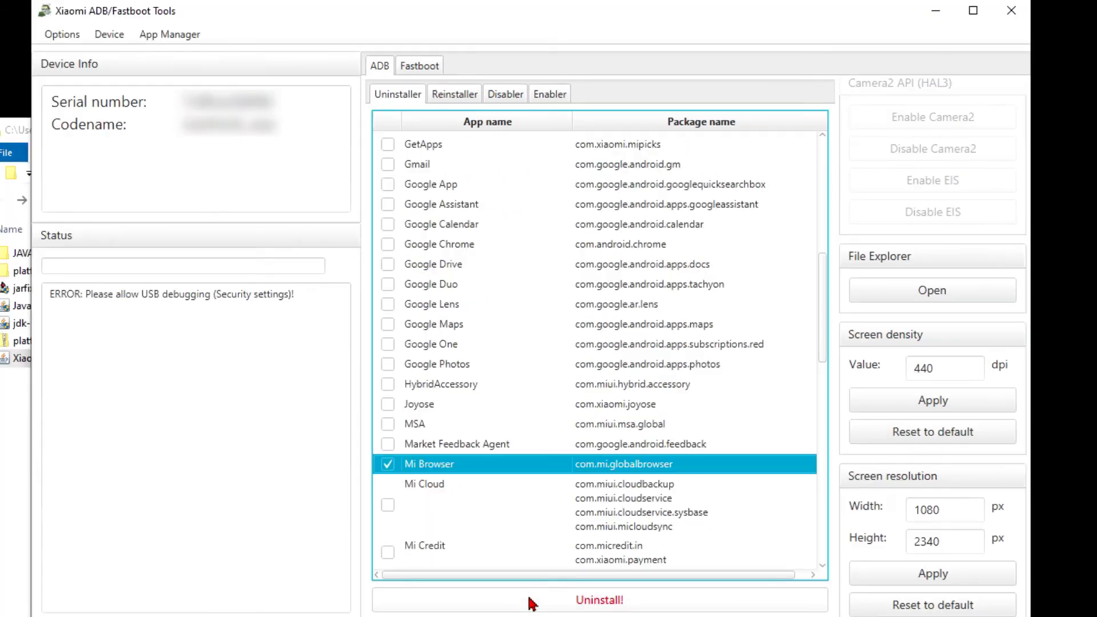
{"action": "left_click", "coordinate": [532, 603]}
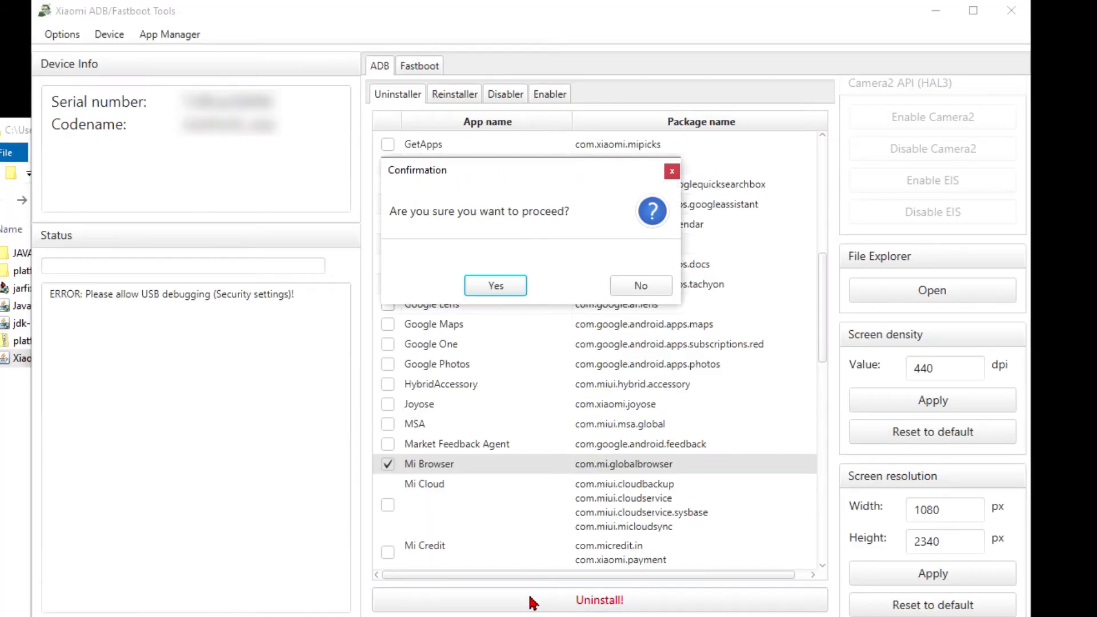
{"action": "left_click", "coordinate": [494, 288]}
{"action": "left_click", "coordinate": [493, 287]}
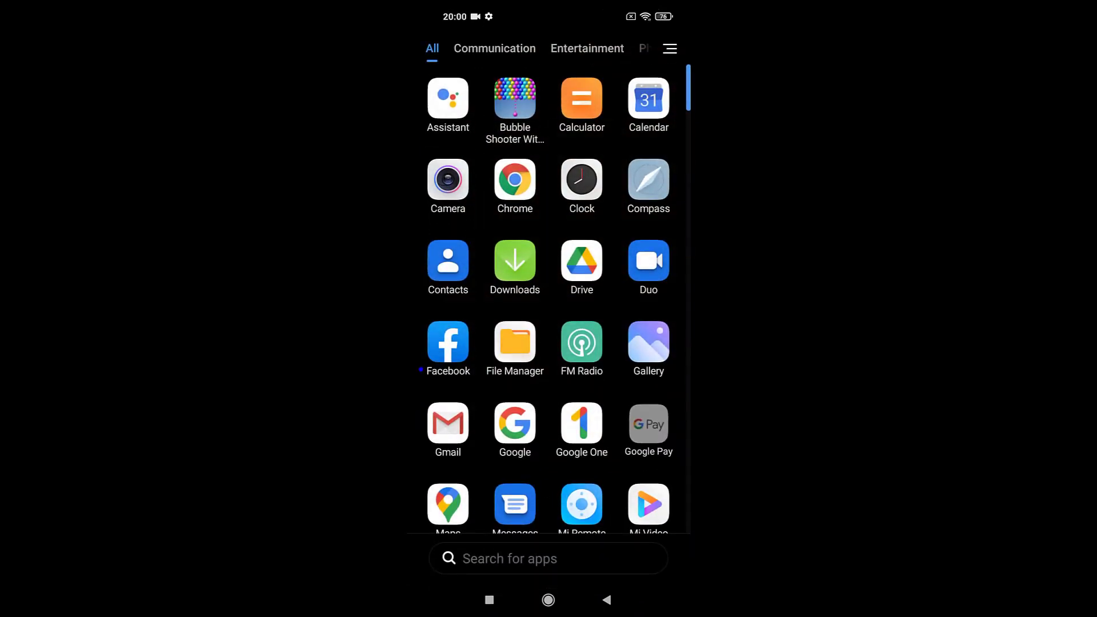
{"action": "scroll", "coordinate": [548, 300], "scroll_direction": "down", "scroll_amount": 3}
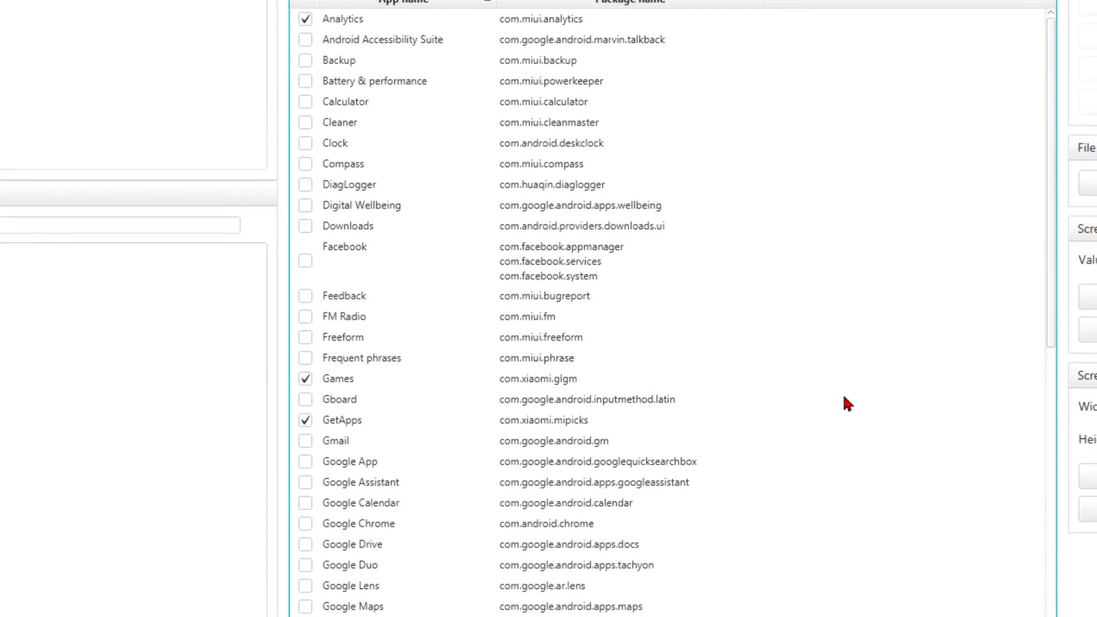
{"action": "scroll", "coordinate": [845, 416], "scroll_direction": "down", "scroll_amount": 2}
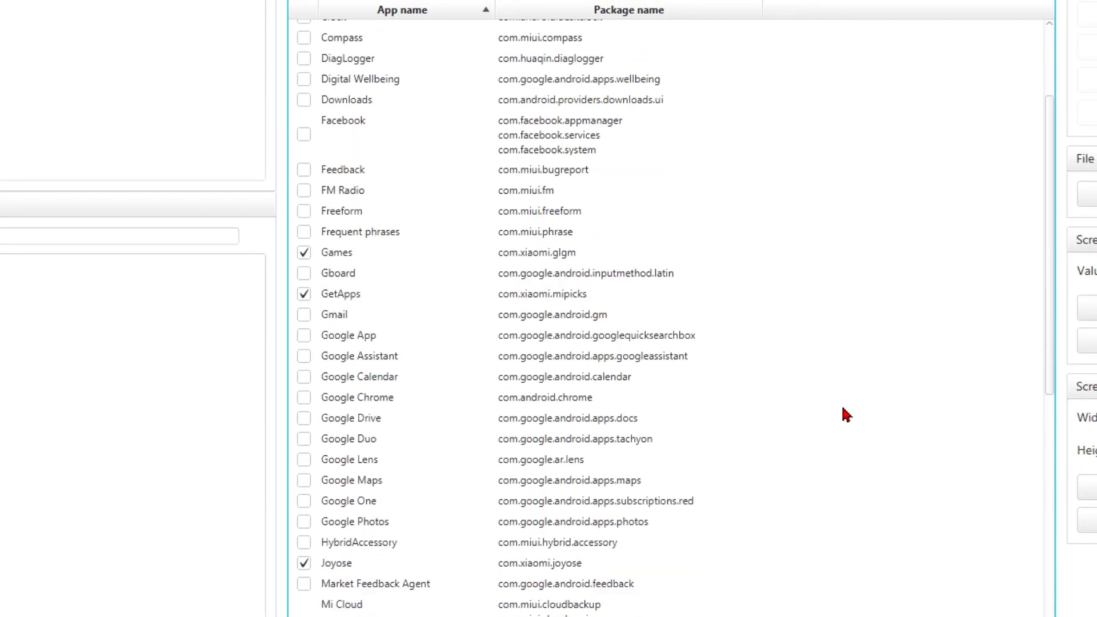
{"action": "scroll", "coordinate": [846, 414], "scroll_direction": "down", "scroll_amount": 1}
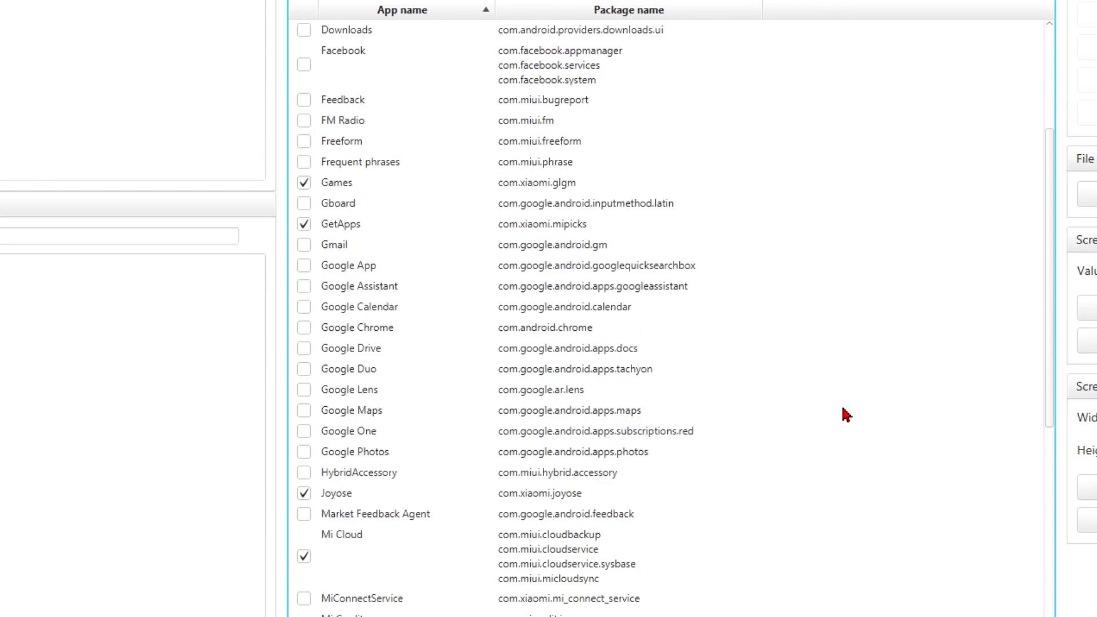
{"action": "scroll", "coordinate": [845, 414], "scroll_direction": "down", "scroll_amount": 2}
{"action": "scroll", "coordinate": [845, 415], "scroll_direction": "down", "scroll_amount": 1}
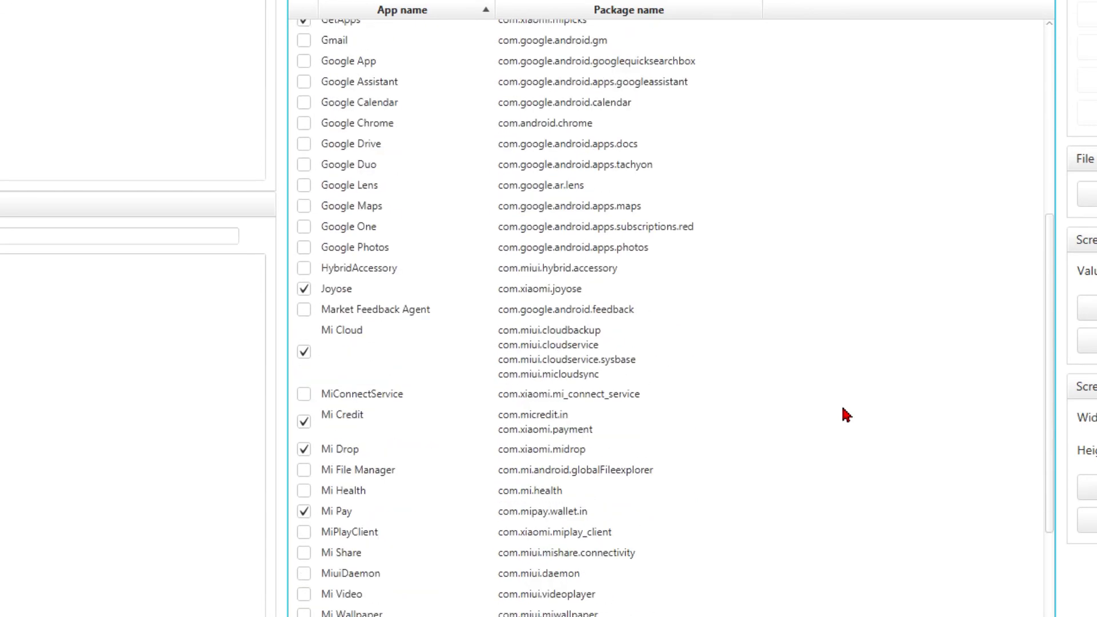
{"action": "scroll", "coordinate": [845, 415], "scroll_direction": "down", "scroll_amount": 3}
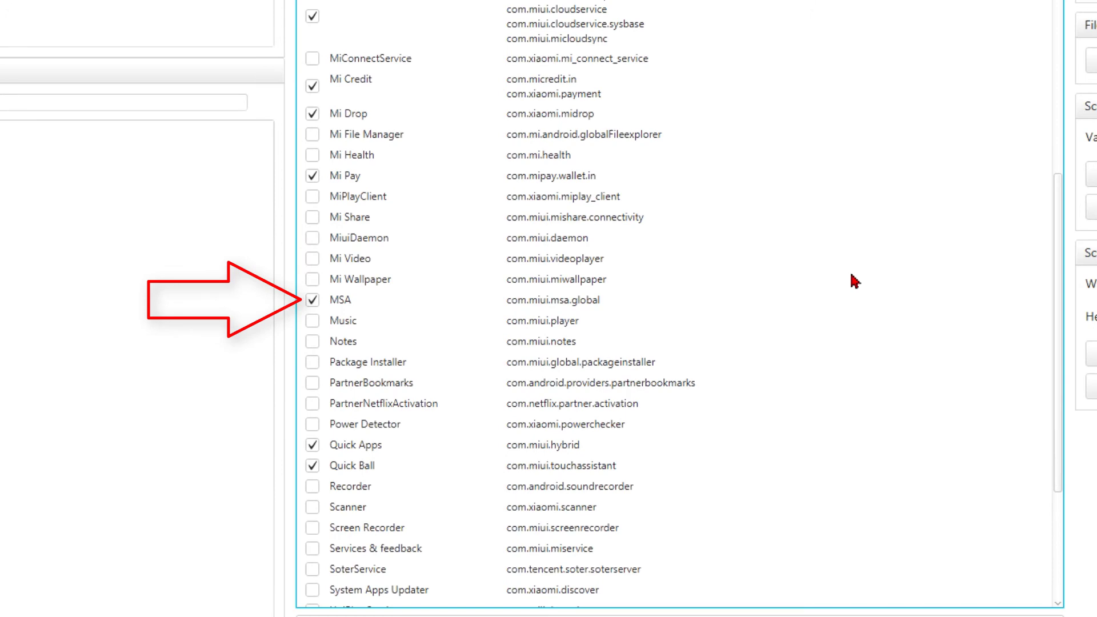
Confirm removal of Analytics, Mi Cloud, Mi Pay, MSA, Quick Ball and the other ticked apps
{"action": "left_click", "coordinate": [539, 263]}
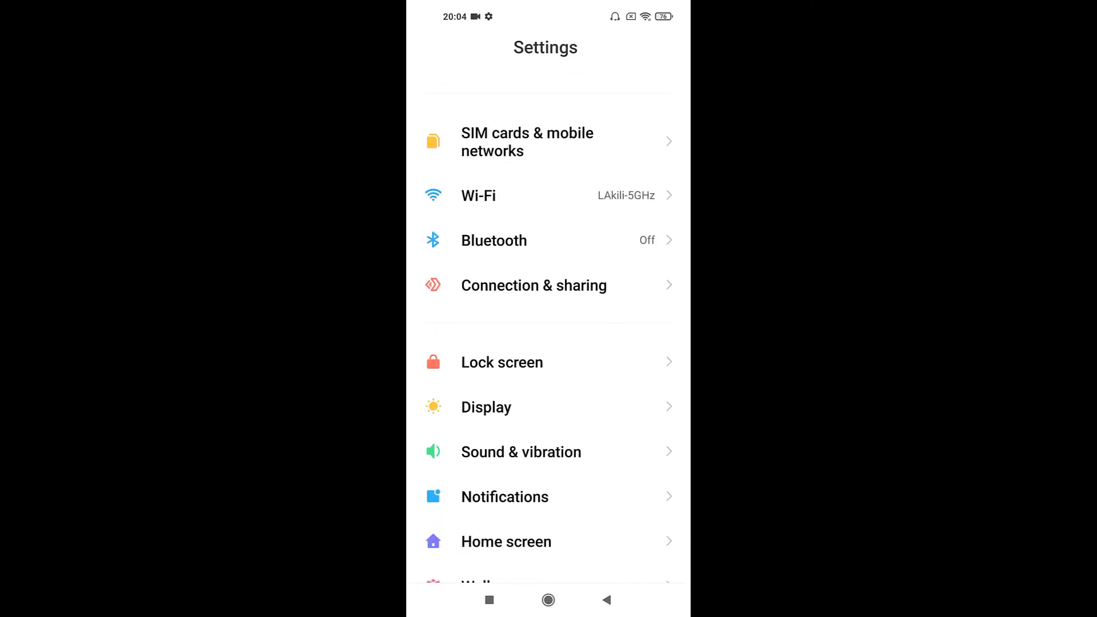
{"action": "scroll", "coordinate": [549, 343], "scroll_direction": "down", "scroll_amount": 2}
{"action": "left_click", "coordinate": [505, 336]}
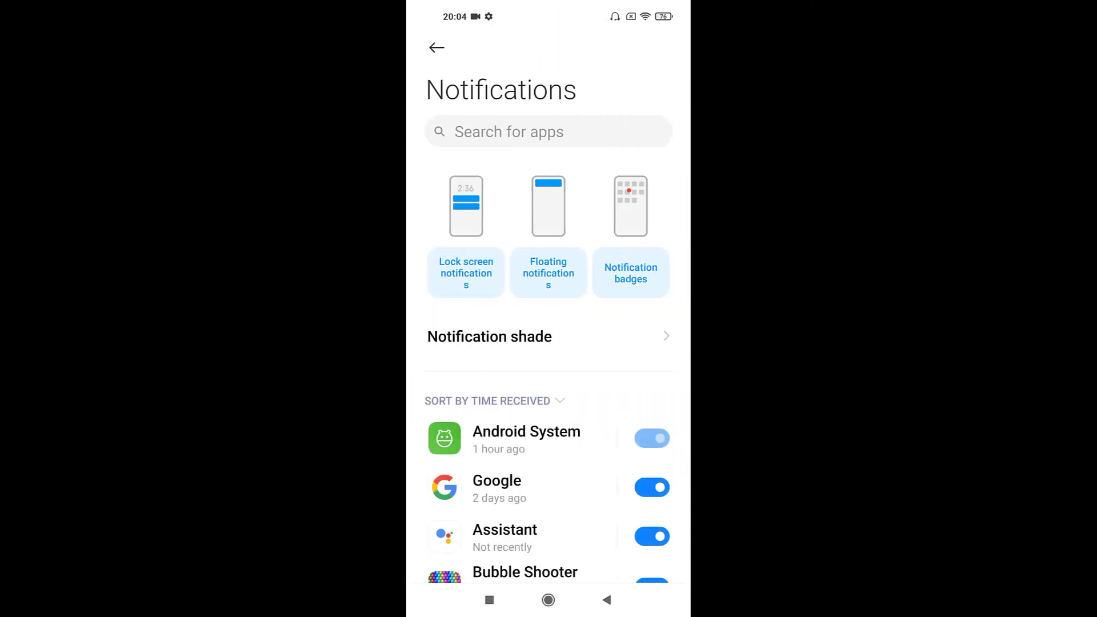
{"action": "scroll", "coordinate": [548, 343], "scroll_direction": "down", "scroll_amount": 5}
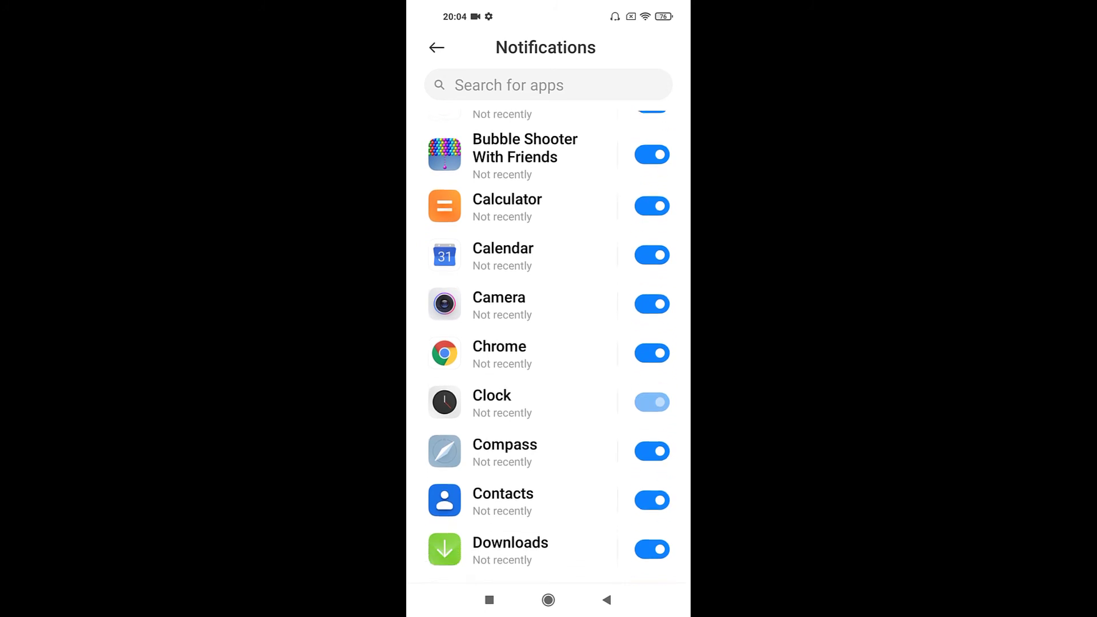
{"action": "scroll", "coordinate": [549, 343], "scroll_direction": "down", "scroll_amount": 1}
{"action": "scroll", "coordinate": [548, 342], "scroll_direction": "down", "scroll_amount": 3}
{"action": "scroll", "coordinate": [548, 343], "scroll_direction": "down", "scroll_amount": 2}
{"action": "scroll", "coordinate": [548, 343], "scroll_direction": "down", "scroll_amount": 2}
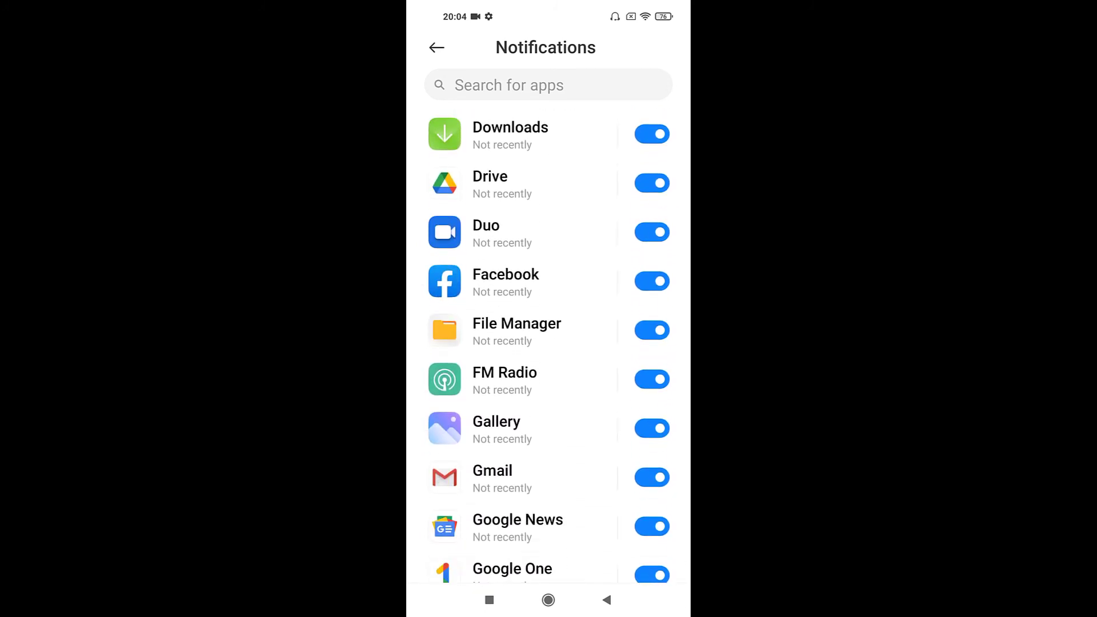
{"action": "scroll", "coordinate": [549, 343], "scroll_direction": "down", "scroll_amount": 2}
{"action": "scroll", "coordinate": [549, 342], "scroll_direction": "down", "scroll_amount": 2}
{"action": "scroll", "coordinate": [549, 343], "scroll_direction": "down", "scroll_amount": 3}
{"action": "scroll", "coordinate": [548, 343], "scroll_direction": "down", "scroll_amount": 2}
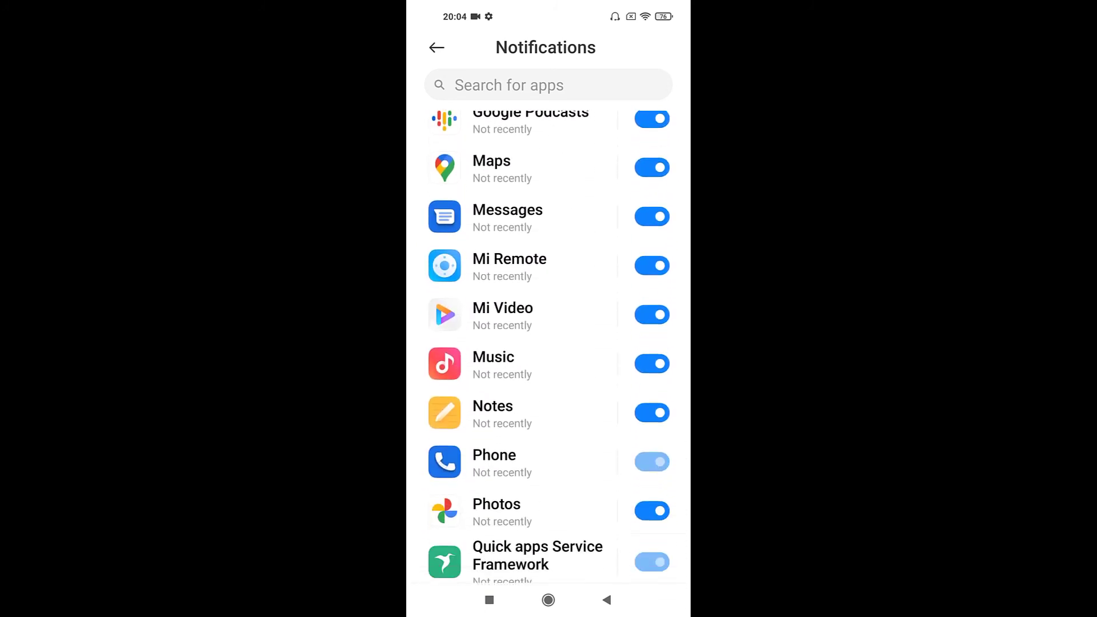
{"action": "scroll", "coordinate": [549, 342], "scroll_direction": "down", "scroll_amount": 3}
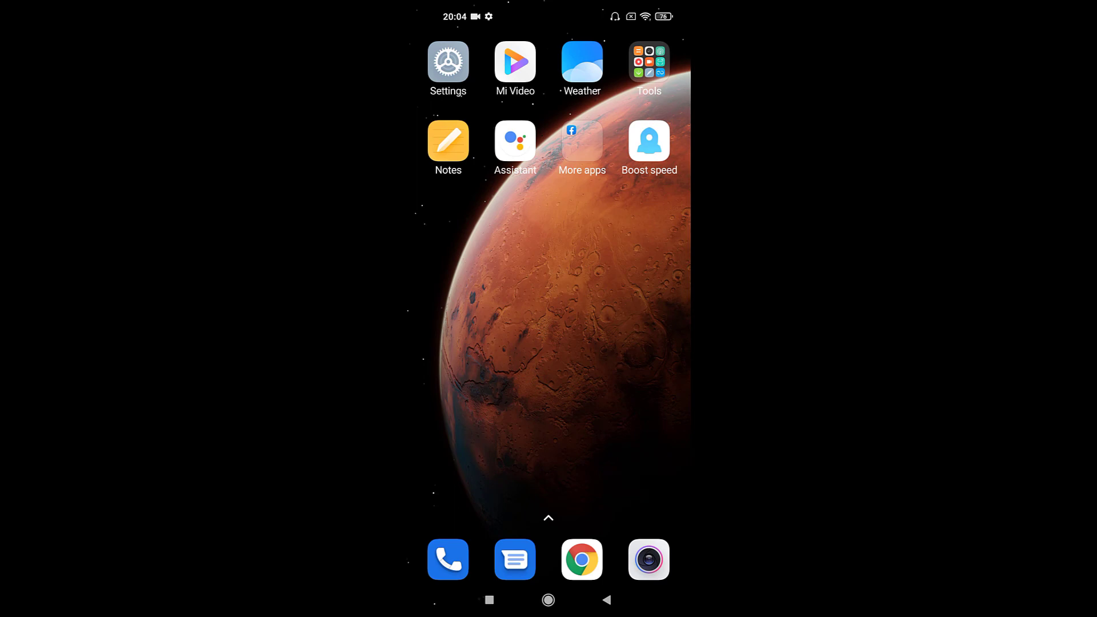
Verify Push notifications are off in Mi Video's settings, then return to the Timeline
{"action": "left_click", "coordinate": [515, 62]}
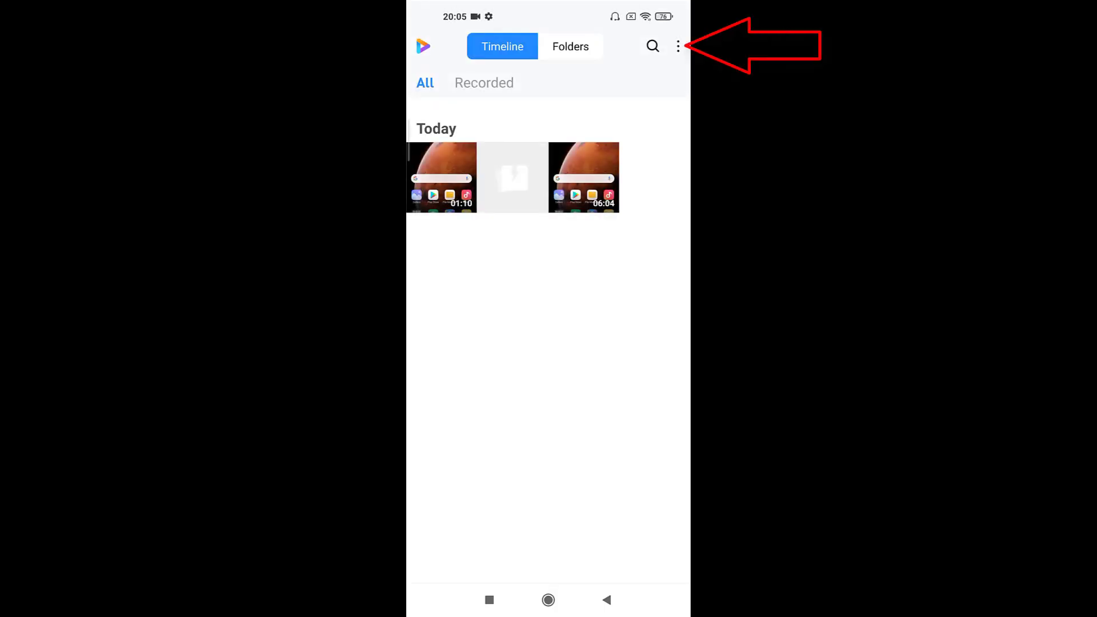
{"action": "left_click", "coordinate": [677, 46]}
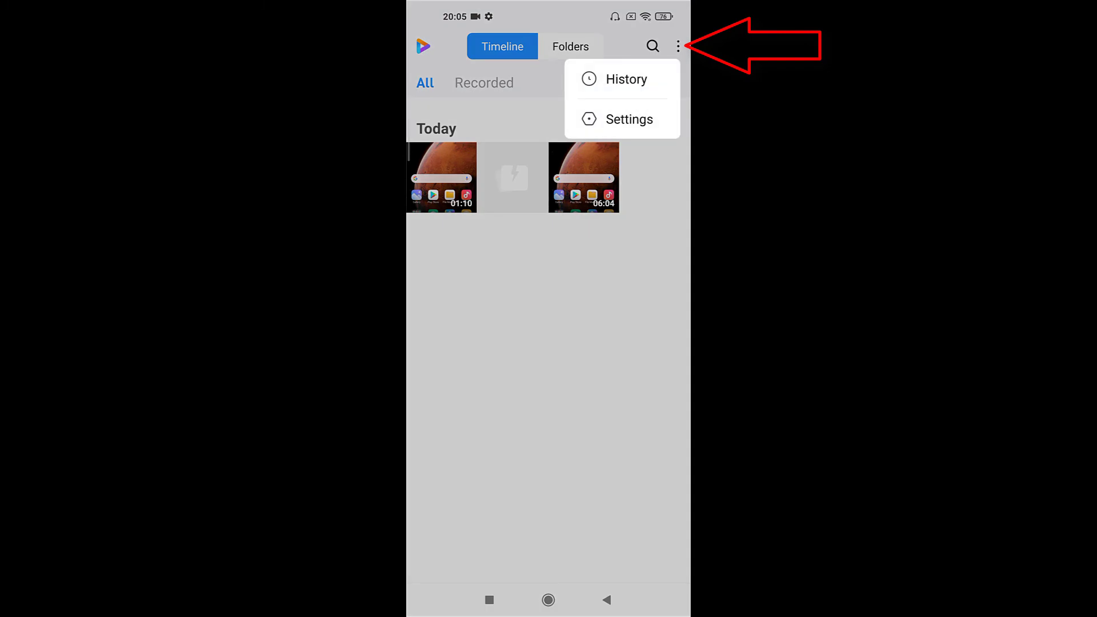
{"action": "left_click", "coordinate": [630, 119]}
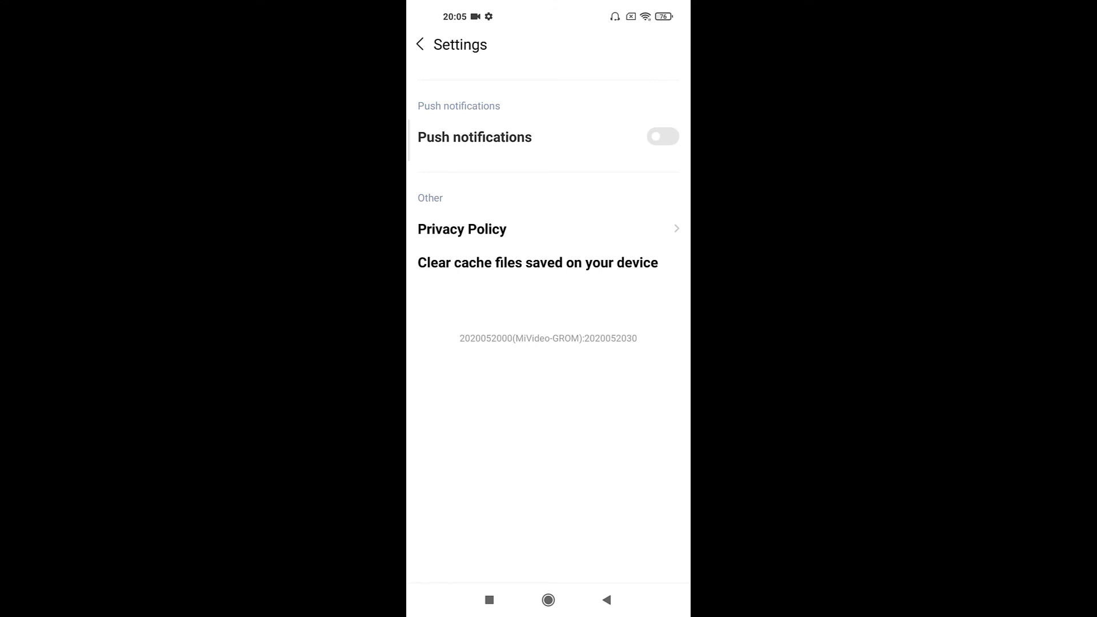
{"action": "key", "text": "Escape"}
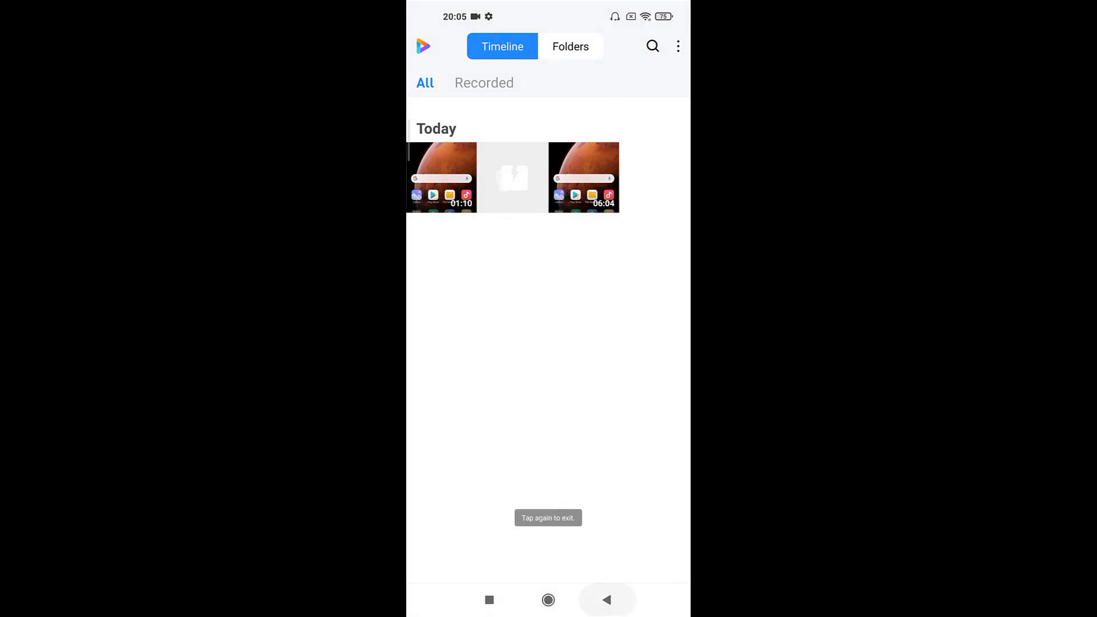
Exit Mi Video and swipe up on the lock screen to reach the home screen
{"action": "key", "text": "Escape"}
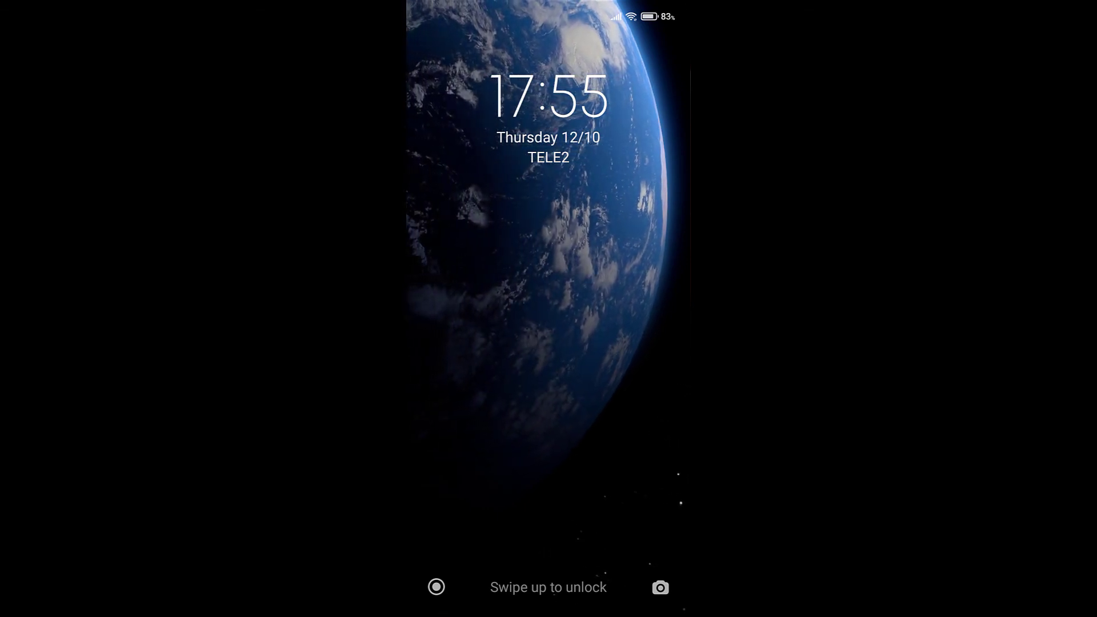
{"action": "left_click_drag", "start_coordinate": [549, 557], "coordinate": [549, 257]}
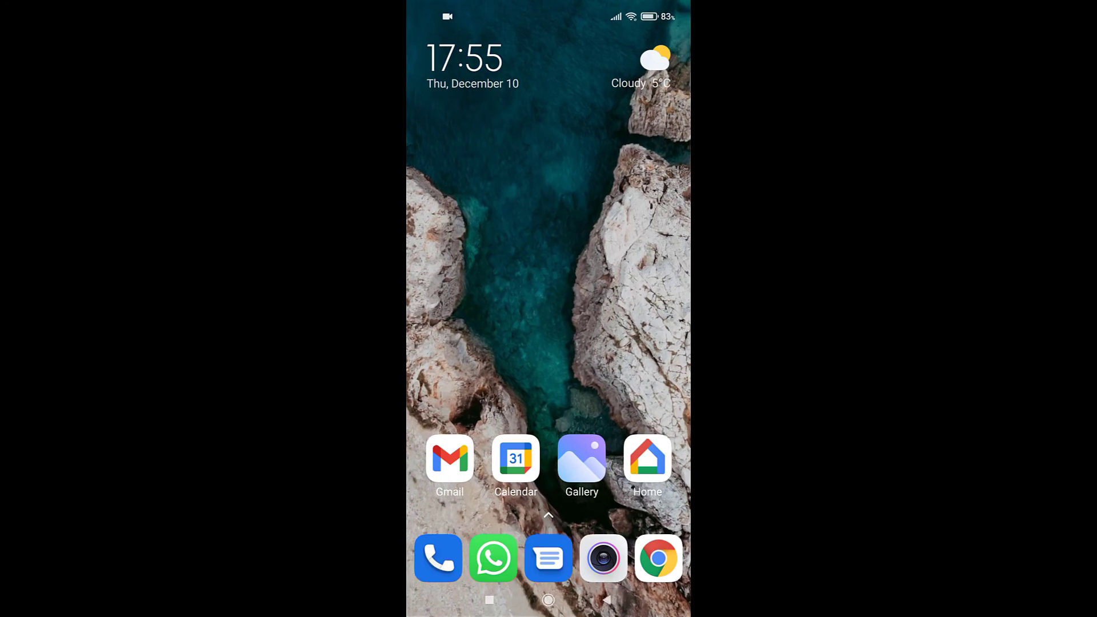